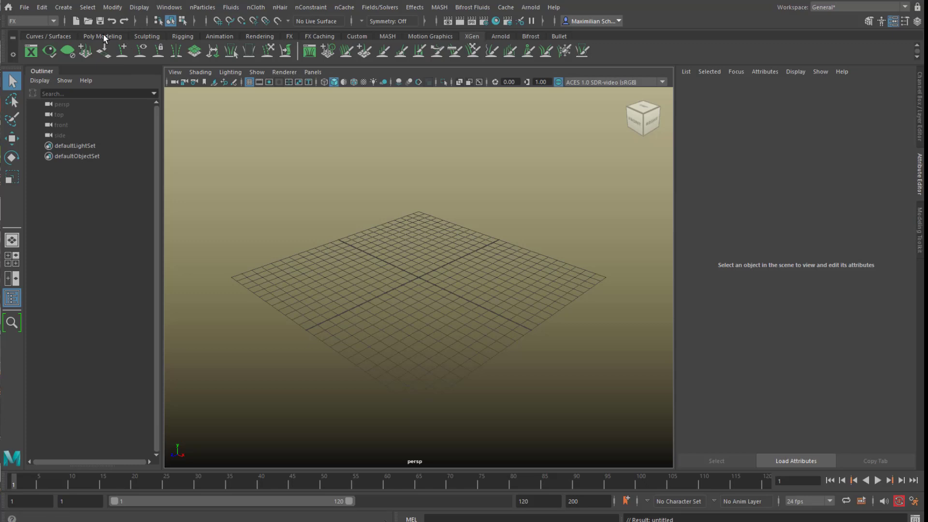
Create a Spherical Harmonics polygon super shape and randomize its form in the polySuperShape attributes
left_click(105, 37)
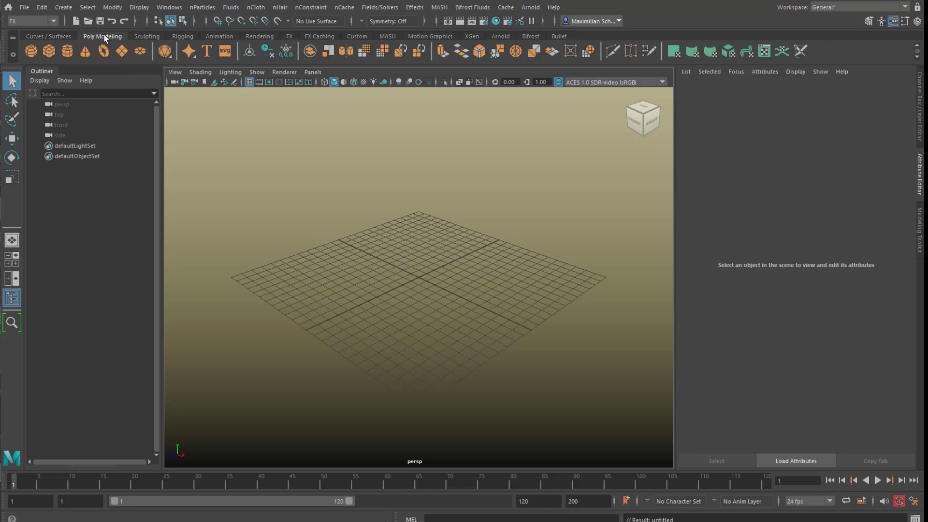
right_click(189, 54)
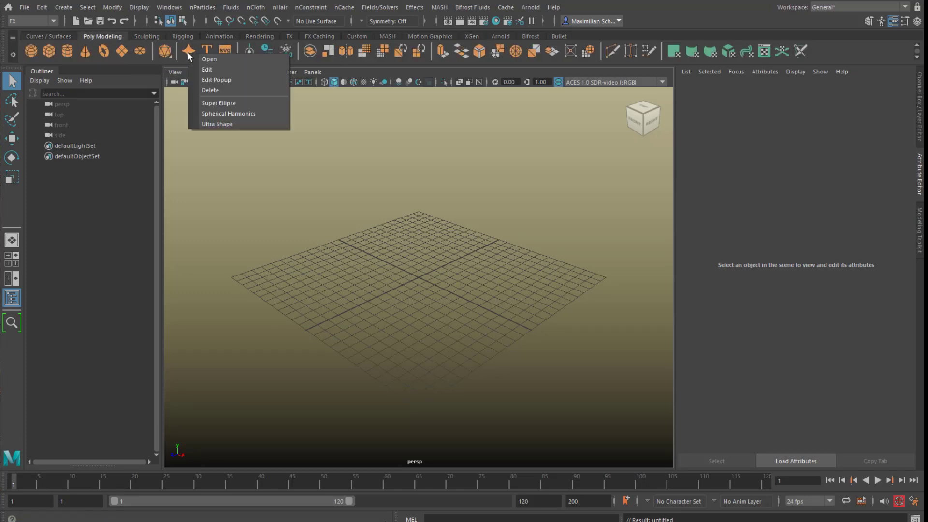
left_click(230, 113)
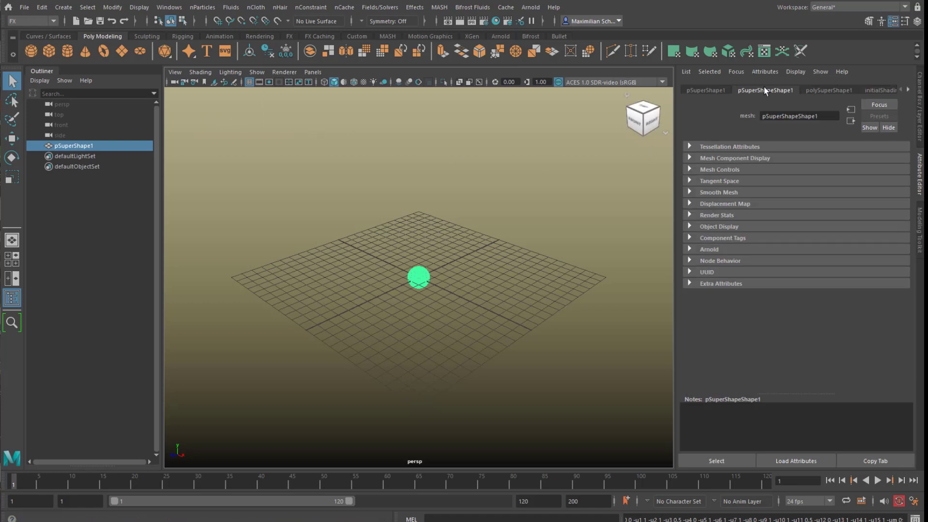
left_click(820, 91)
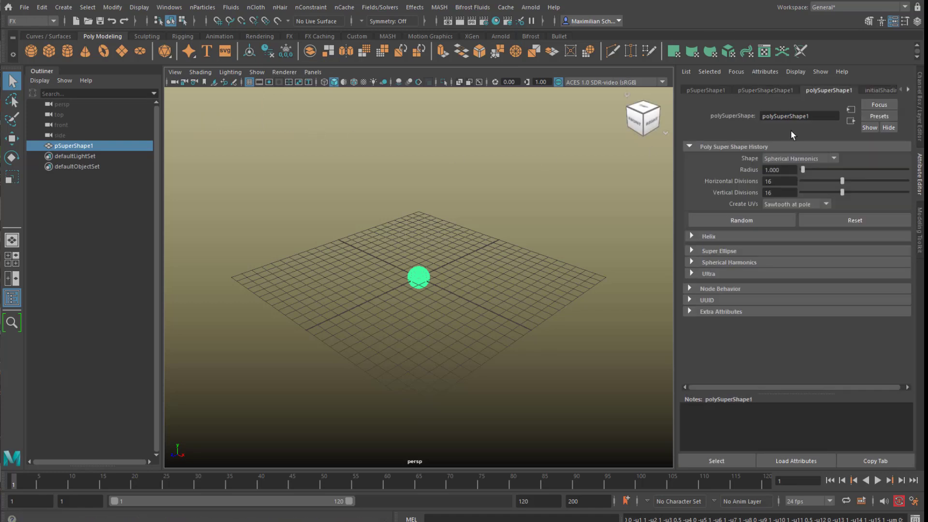
left_click(745, 221)
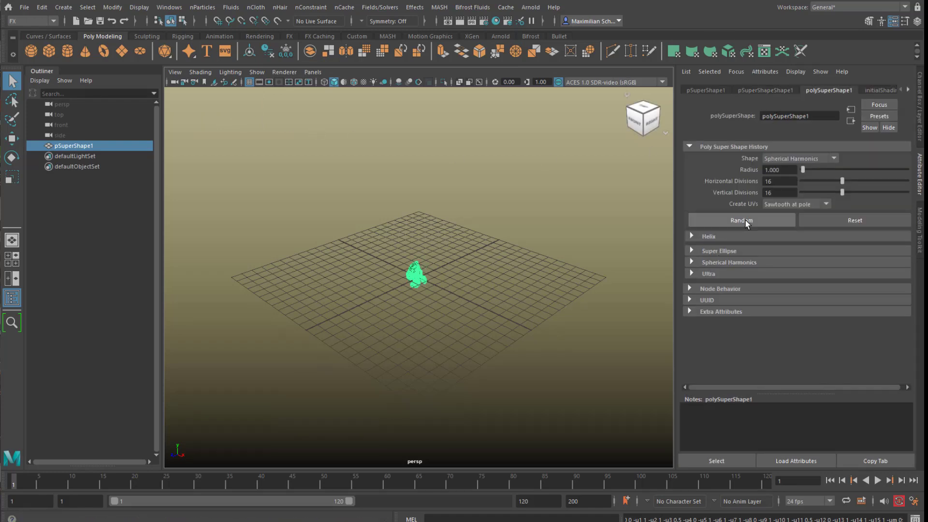
left_click(755, 220)
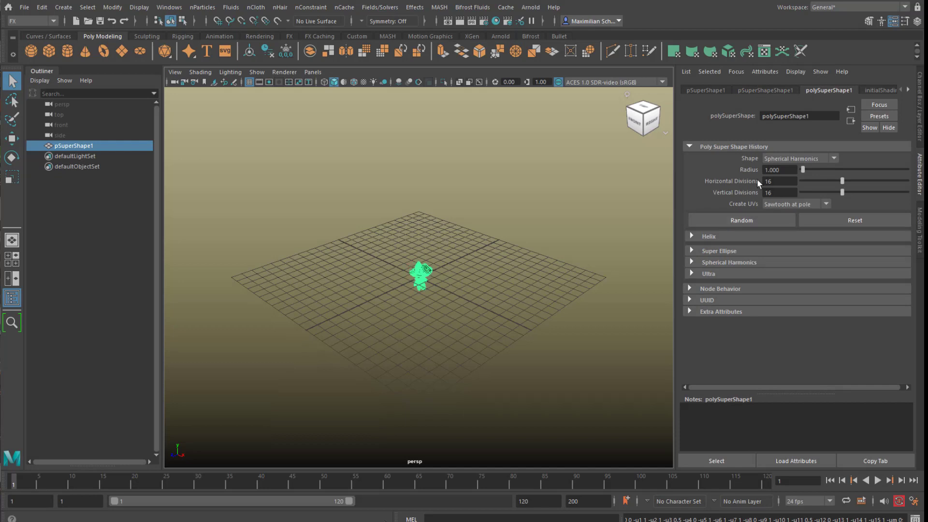
Change the super shape's type to Super Ellipse and randomize its form
left_click(834, 160)
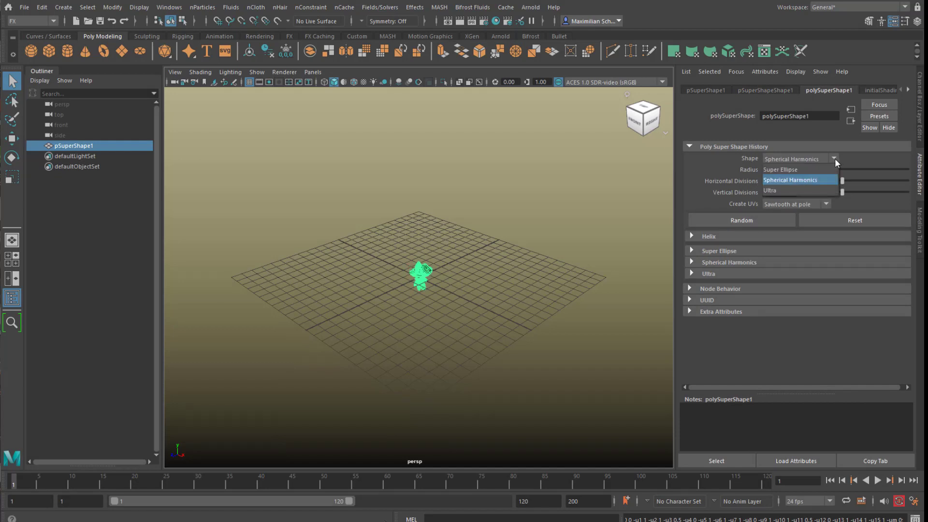
left_click(814, 170)
left_click(770, 219)
scroll(431, 331, "up", 5)
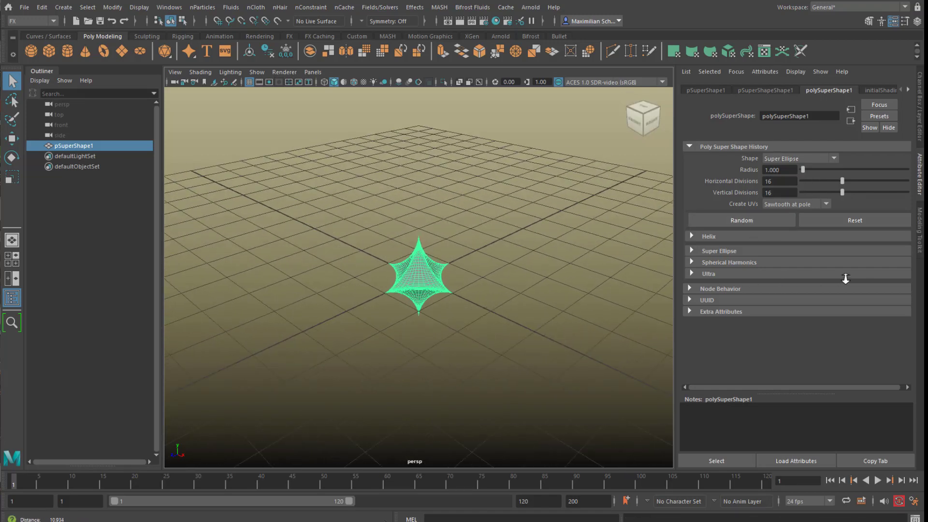
middle_click_drag(503, 321, 501, 282, "alt")
scroll(537, 294, "up", 3)
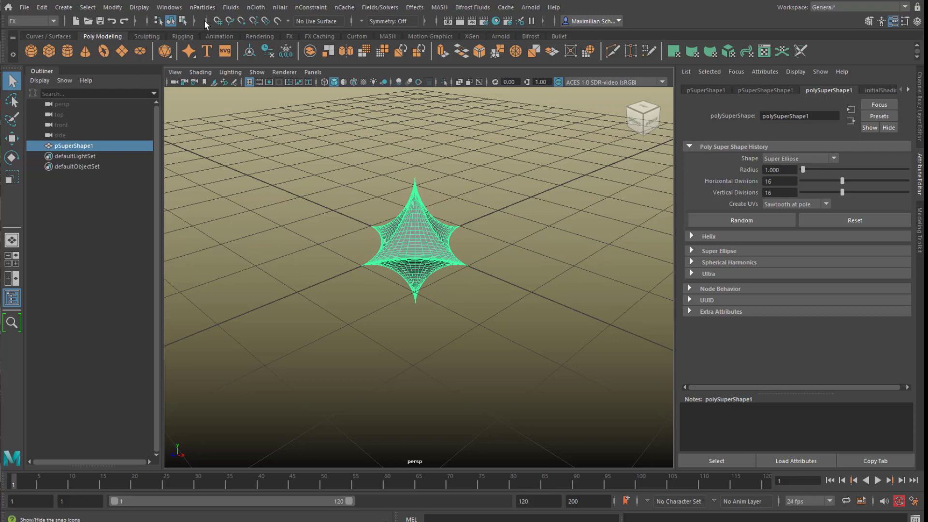
Create a new graph in the Bifrost Graph Editor and delete its default input node
left_click(178, 13)
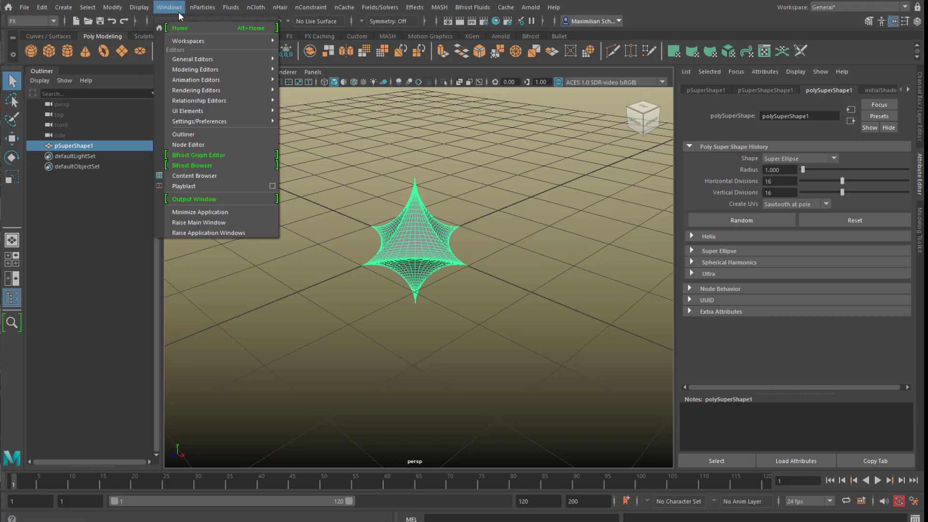
left_click(236, 153)
left_click(324, 349)
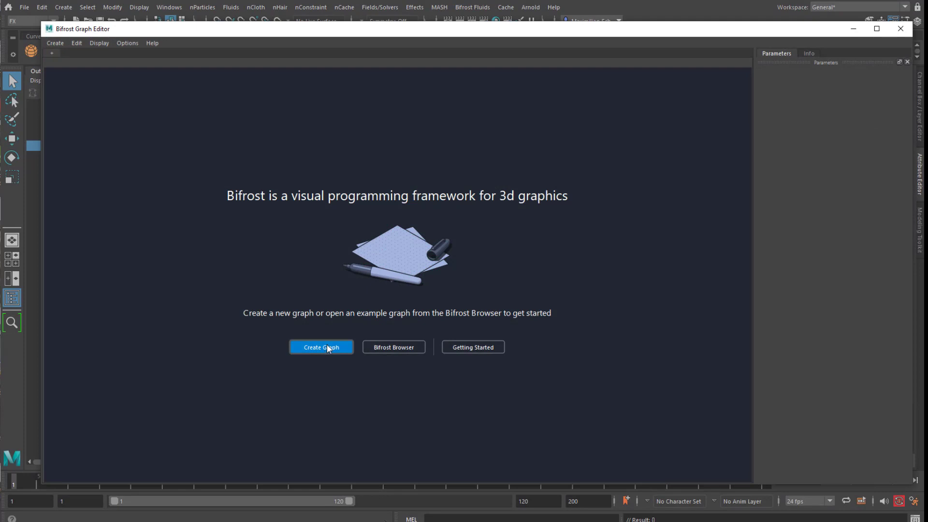
left_click(230, 274)
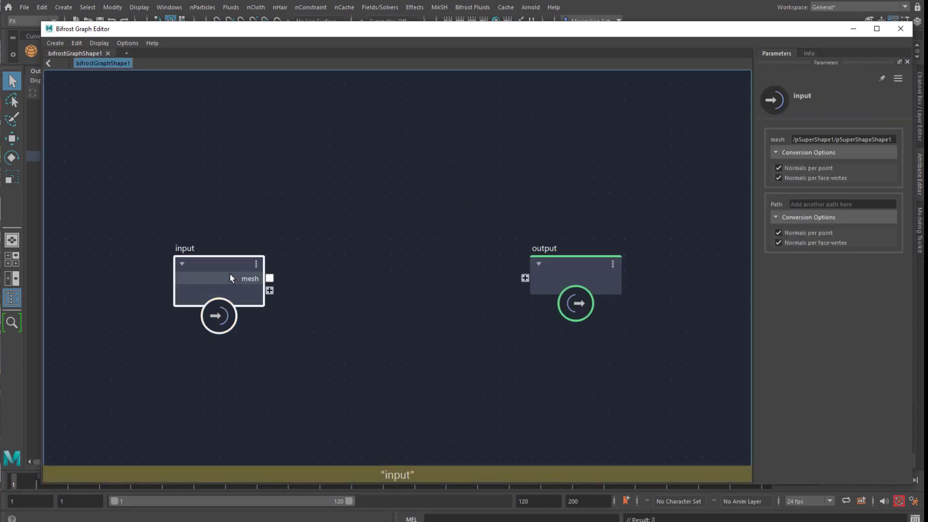
key("Delete")
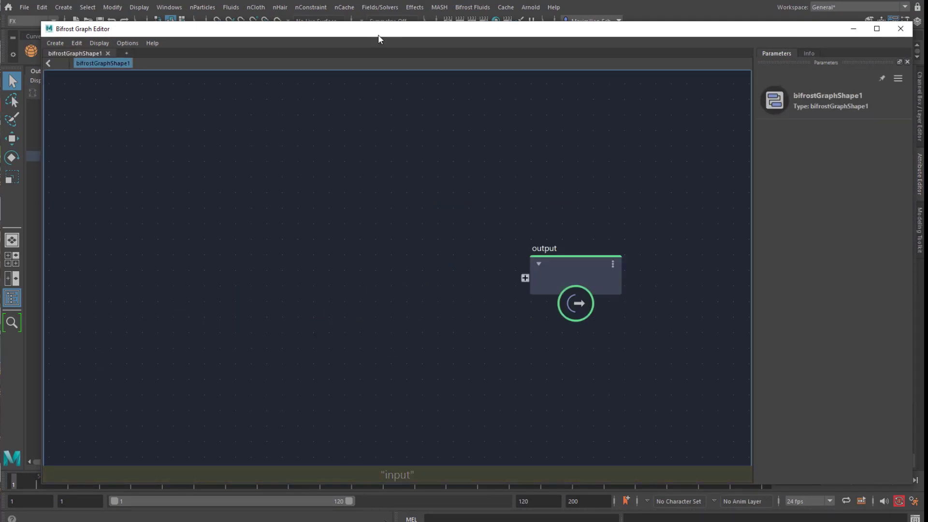
Bring pSuperShape1 into the Bifrost graph as a mesh input node and move the output node farther from it
left_click_drag(378, 34, 467, 50)
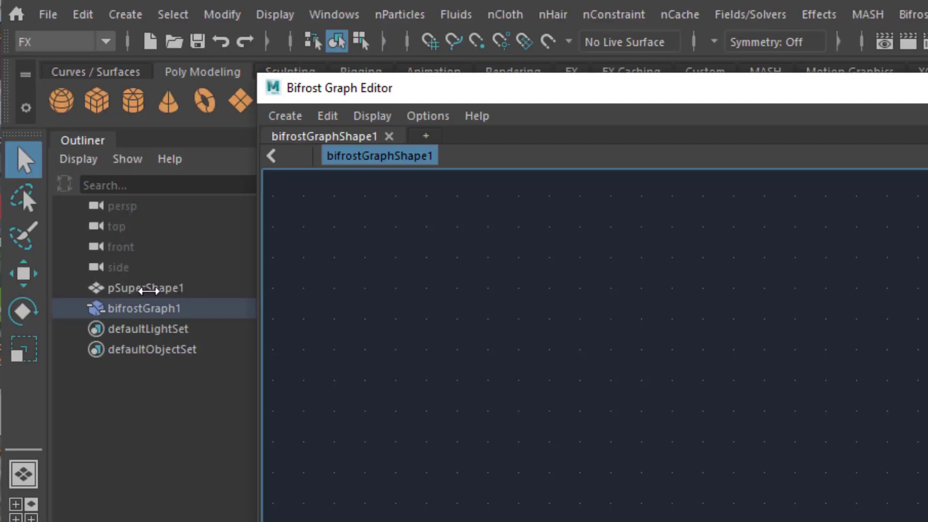
left_click_drag(147, 288, 473, 373)
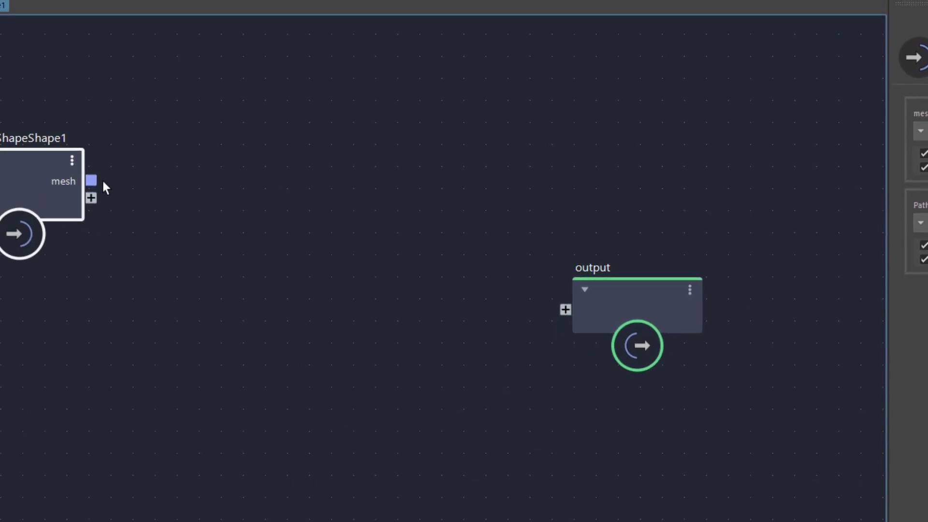
left_click_drag(648, 289, 702, 308)
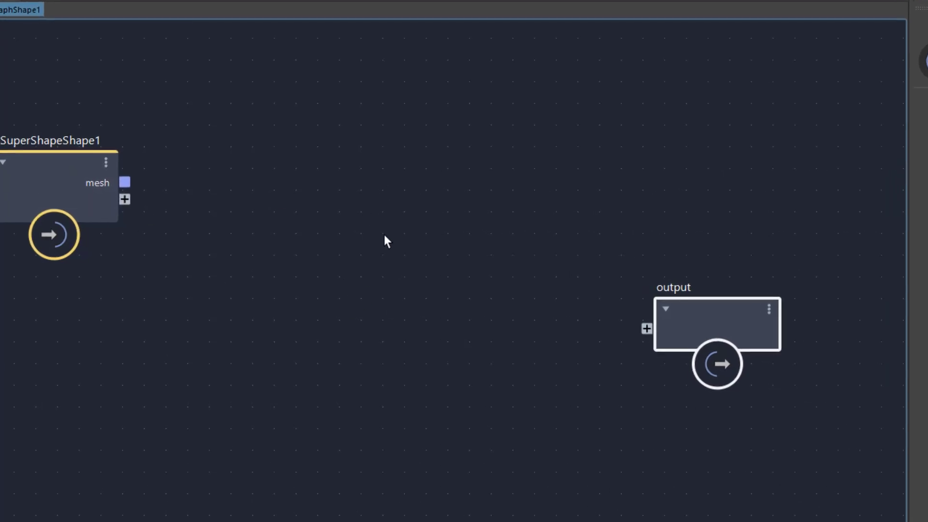
Add a scatter_points node and place it between the super shape input node and the output node
left_click(319, 248)
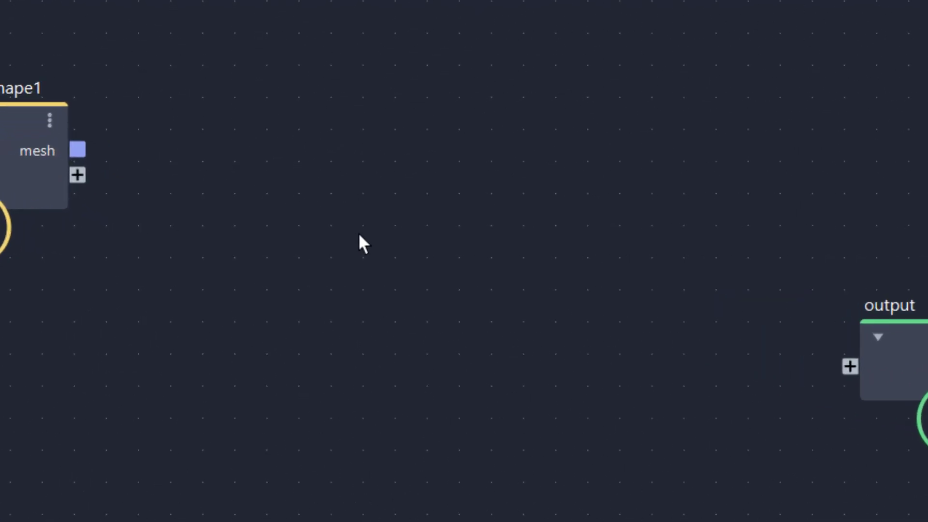
key("Tab")
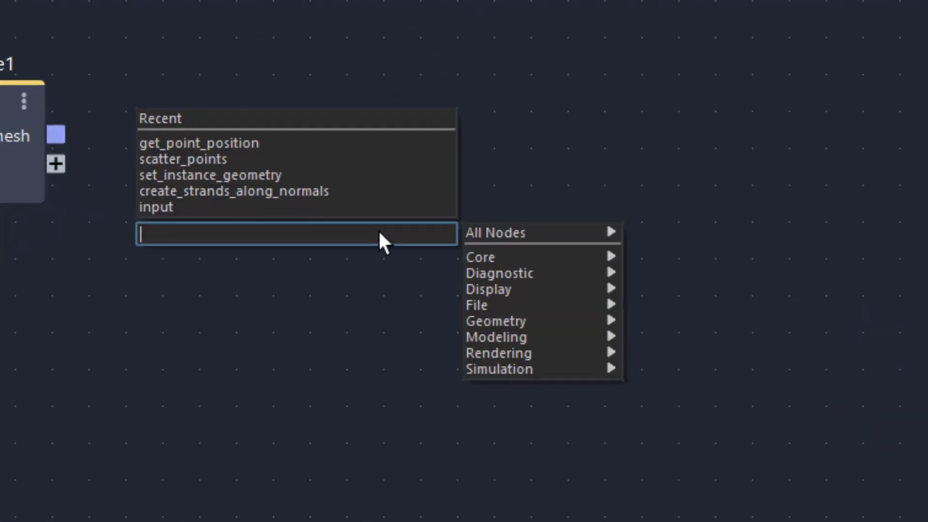
type("scatter")
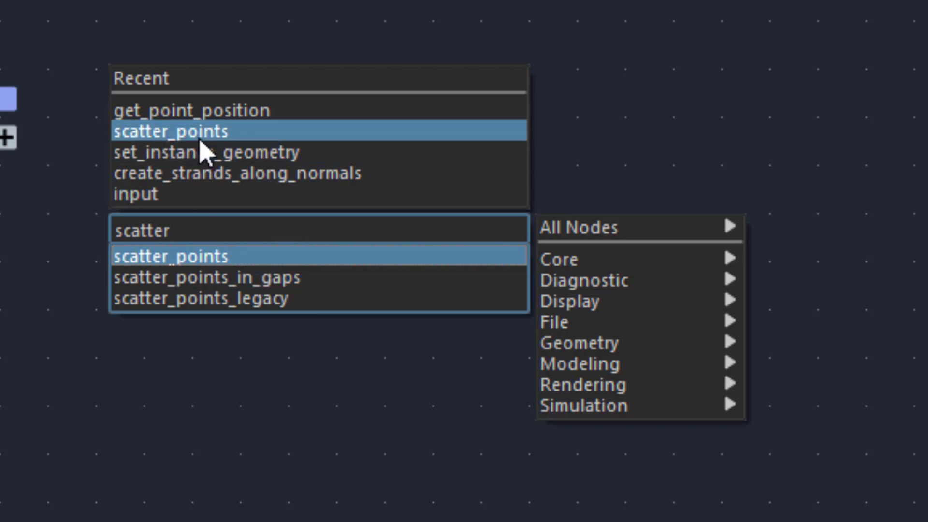
left_click(198, 265)
left_click_drag(470, 286, 596, 68)
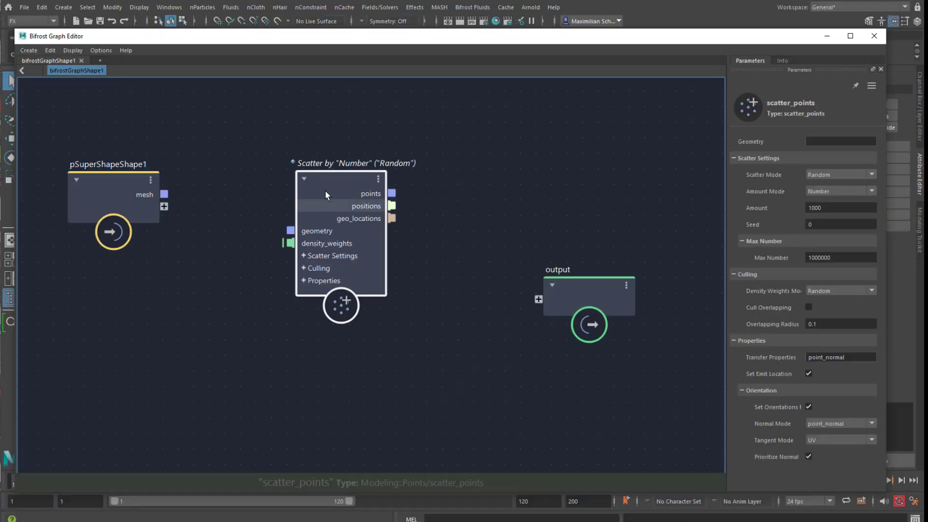
mouse_move(325, 190)
left_mouse_down()
mouse_move(333, 183)
mouse_move(300, 187)
mouse_move(311, 191)
left_mouse_up()
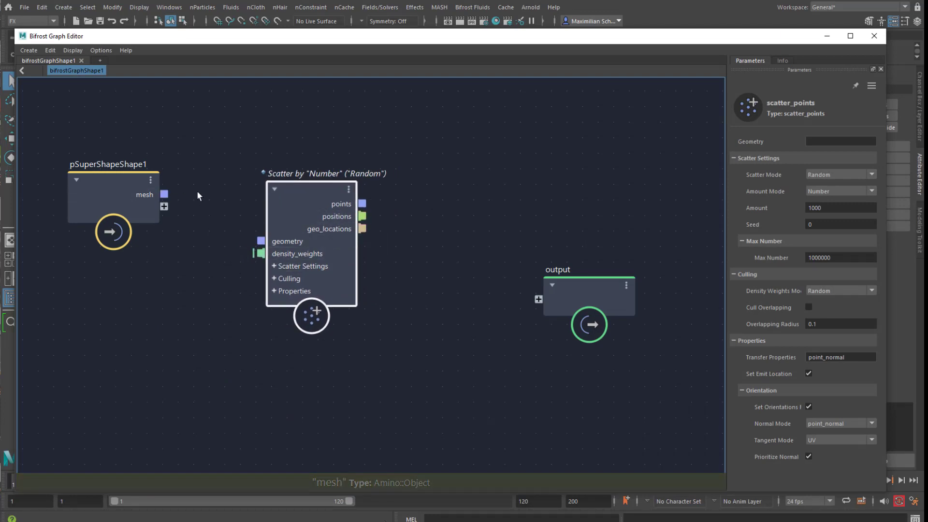
Connect the mesh to the geometry input of scatter_points and its points output to the graph's output node
left_click_drag(169, 192, 261, 240)
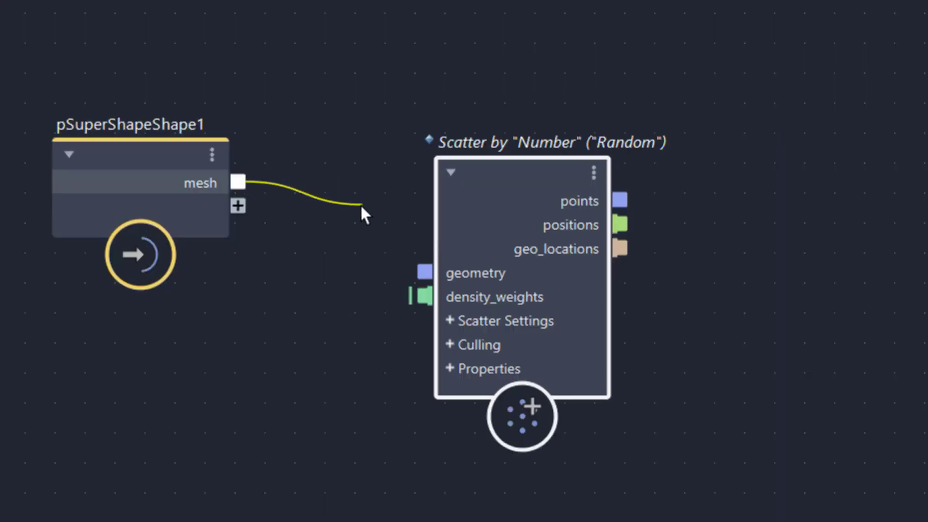
left_click_drag(426, 273, 426, 273)
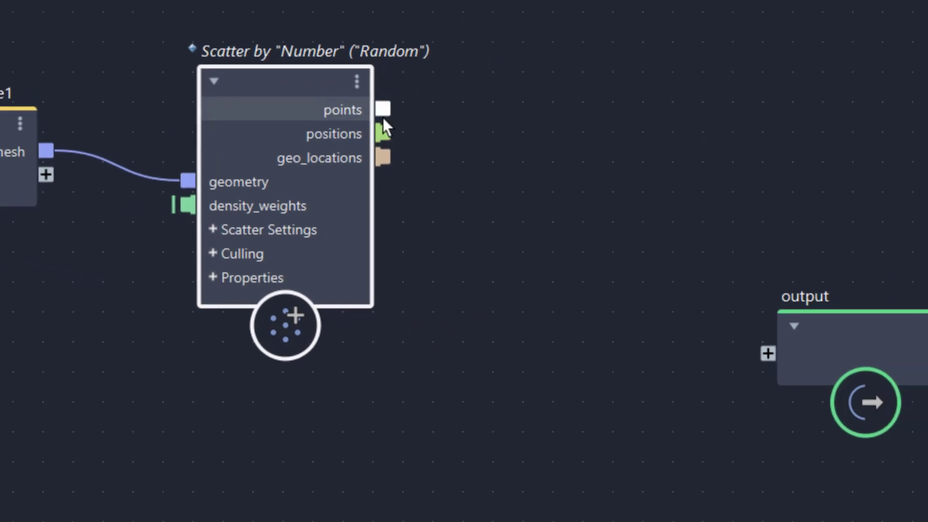
left_click_drag(526, 132, 771, 138)
left_click_drag(561, 106, 696, 338)
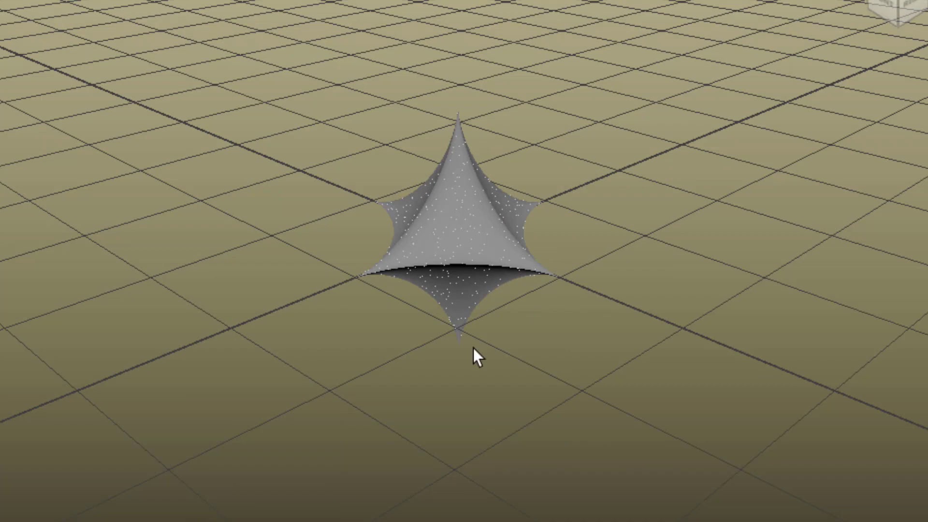
Hide the pSuperShape1 mesh and switch the viewport background to black to inspect the scattered points
scroll(475, 357, "up", 3)
middle_click_drag(634, 363, 574, 327)
middle_click_drag(602, 289, 777, 393)
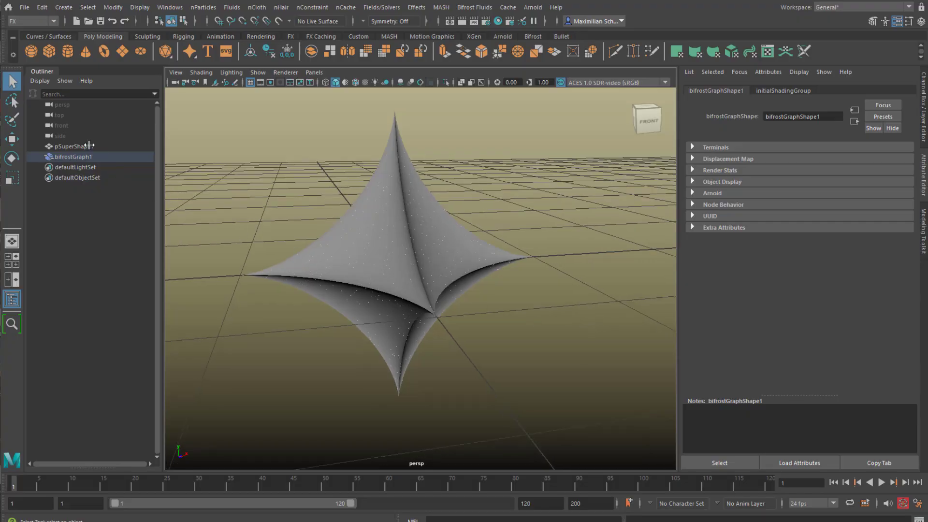
left_click(90, 145)
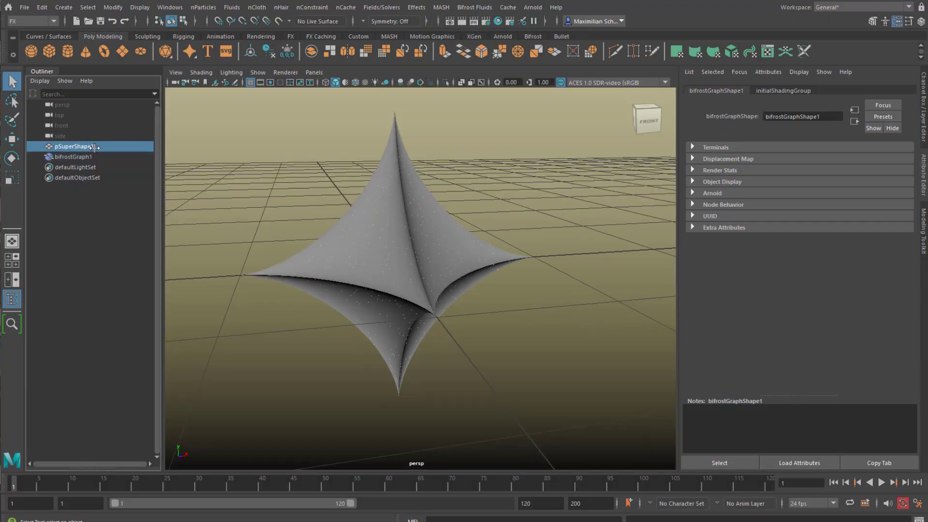
key("ctrl+h")
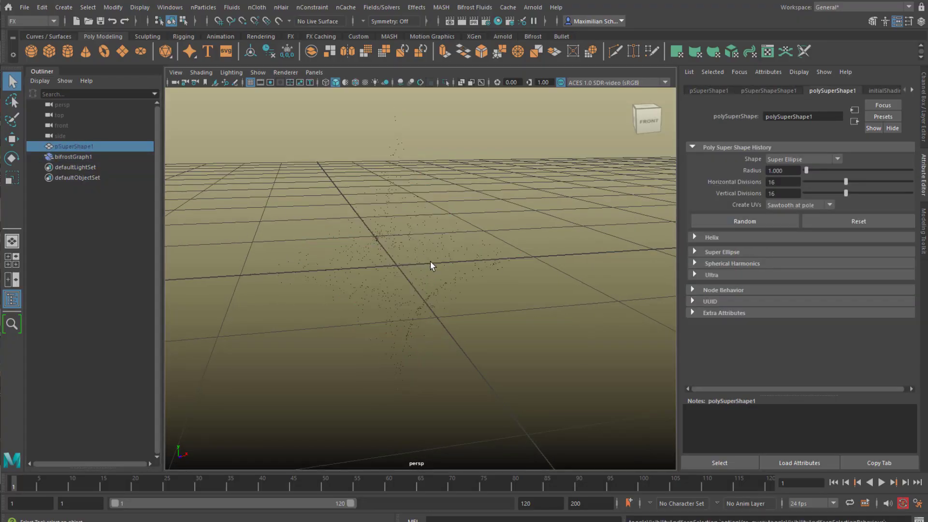
left_click_drag(437, 305, 428, 301, "alt")
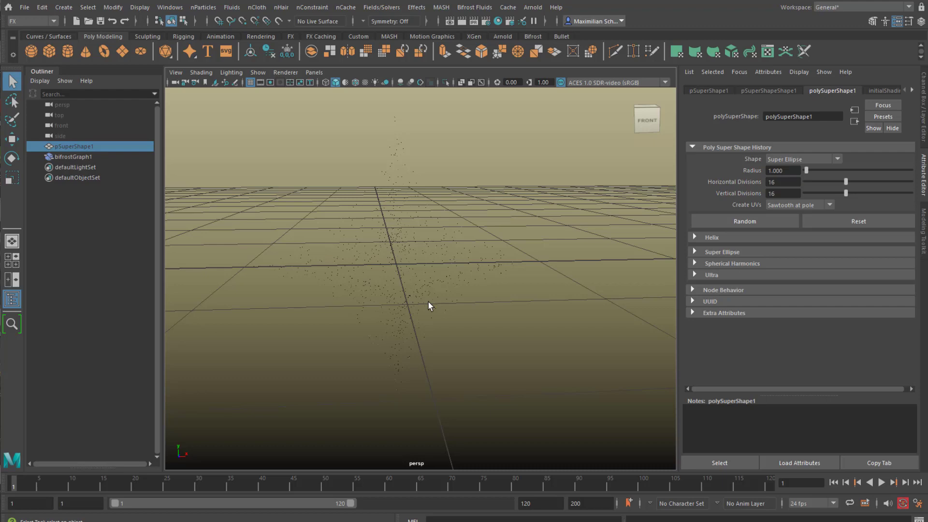
key("alt+b")
left_click_drag(454, 250, 470, 262, "alt")
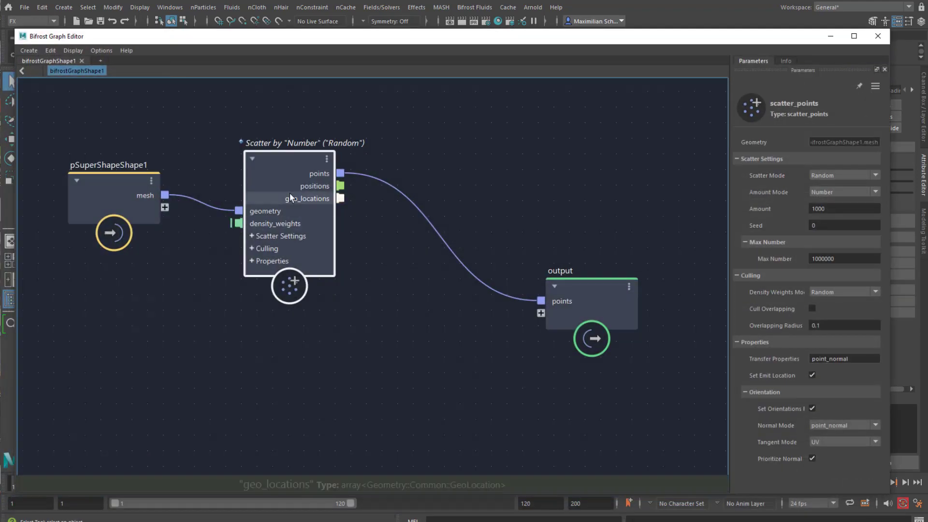
Increase the Amount of scattered points on the scatter_points node and inspect the point cloud in the viewport
double_click(846, 210)
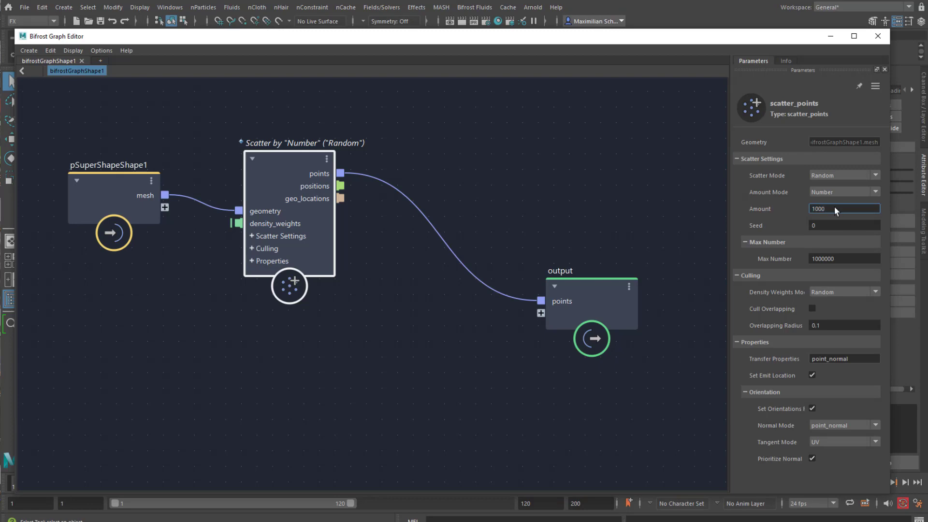
left_click(830, 36)
mouse_move(516, 357)
left_mouse_down("alt")
mouse_move(502, 353)
mouse_move(565, 340)
mouse_move(537, 356)
mouse_move(480, 365)
mouse_move(502, 331)
mouse_move(517, 353)
mouse_move(527, 344)
left_mouse_up("alt")
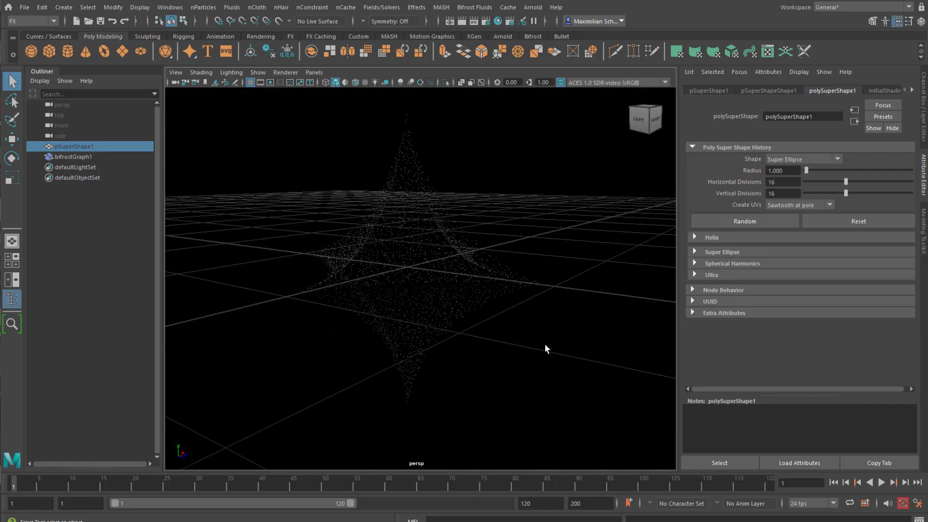
left_click_drag(482, 312, 475, 341, "alt")
Add an Arnold skydome light to the scene and open the Arnold RenderView
left_click(533, 7)
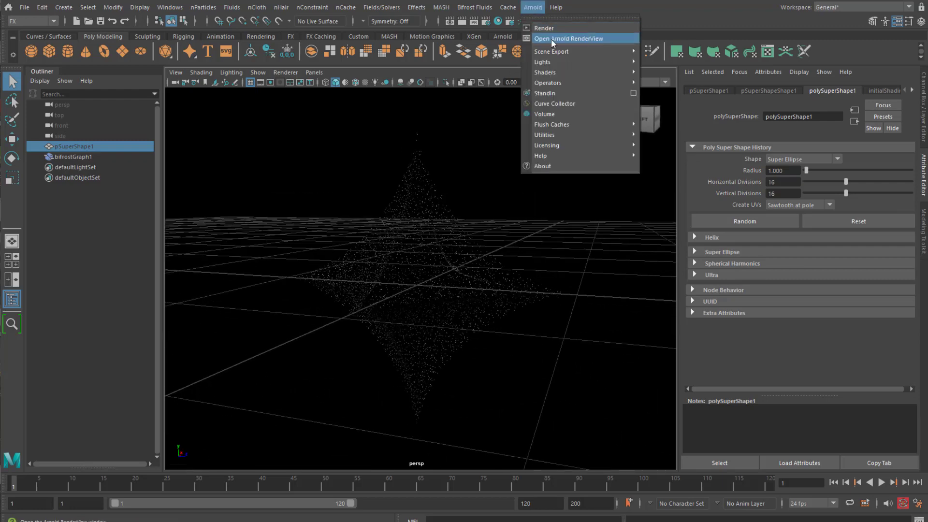
mouse_move(553, 61)
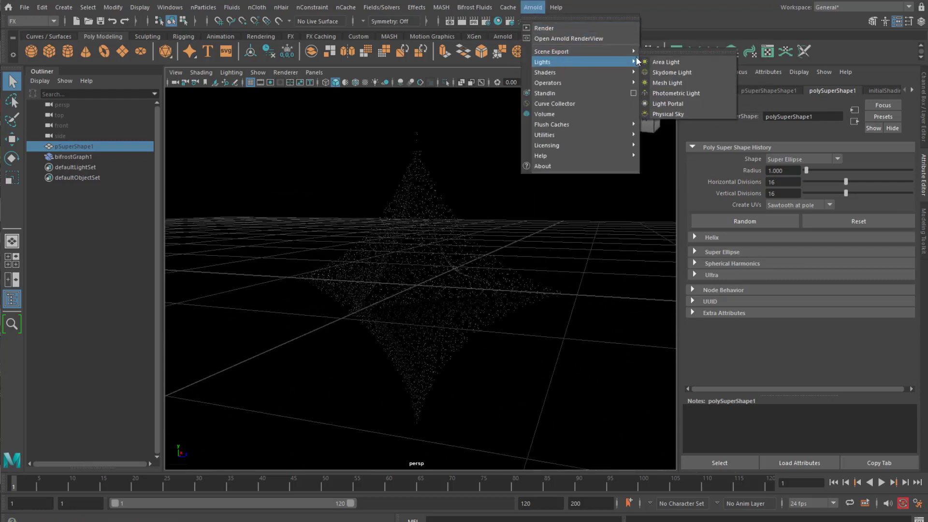
left_click(682, 73)
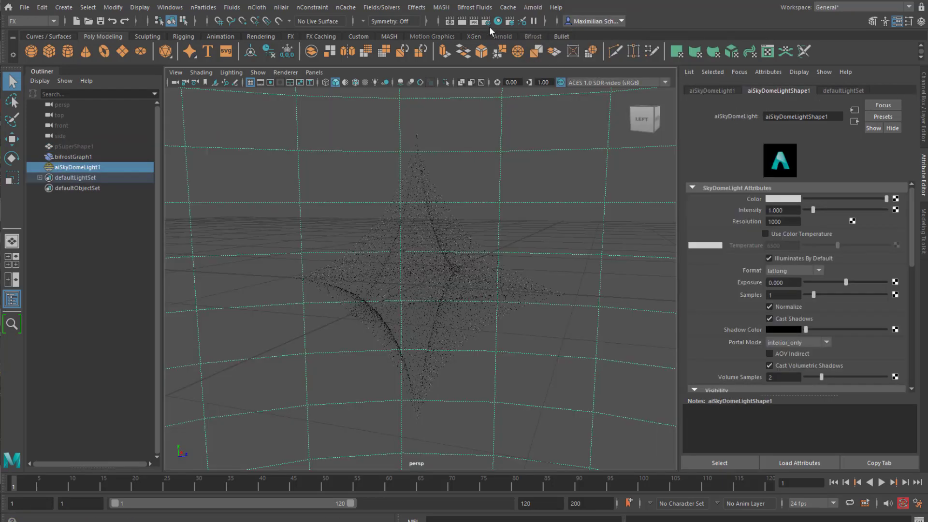
left_click(533, 7)
left_click(549, 36)
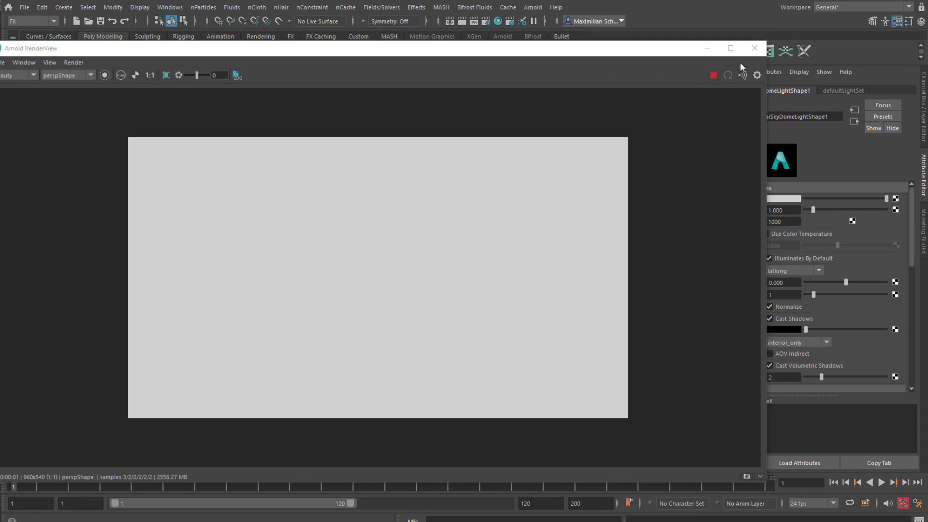
Close the Arnold RenderView and delete the skydome light from the scene
left_click(755, 48)
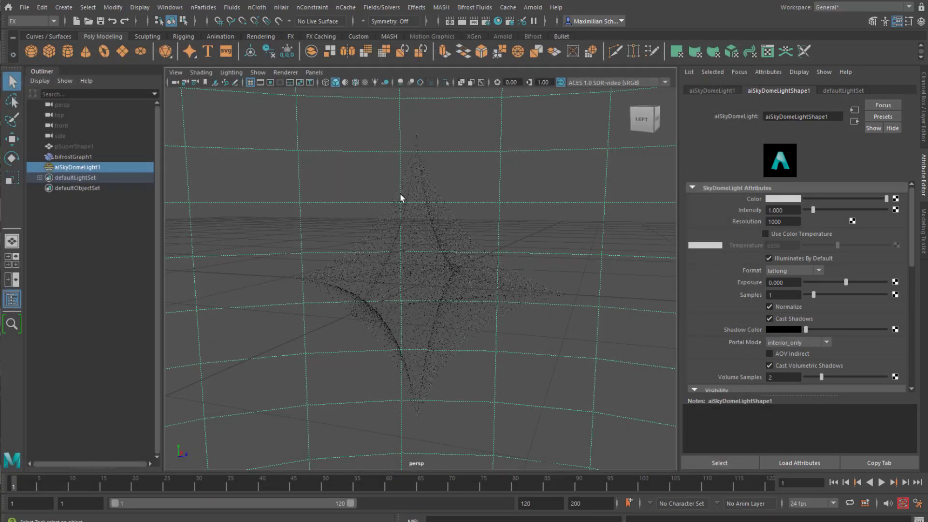
key("Delete")
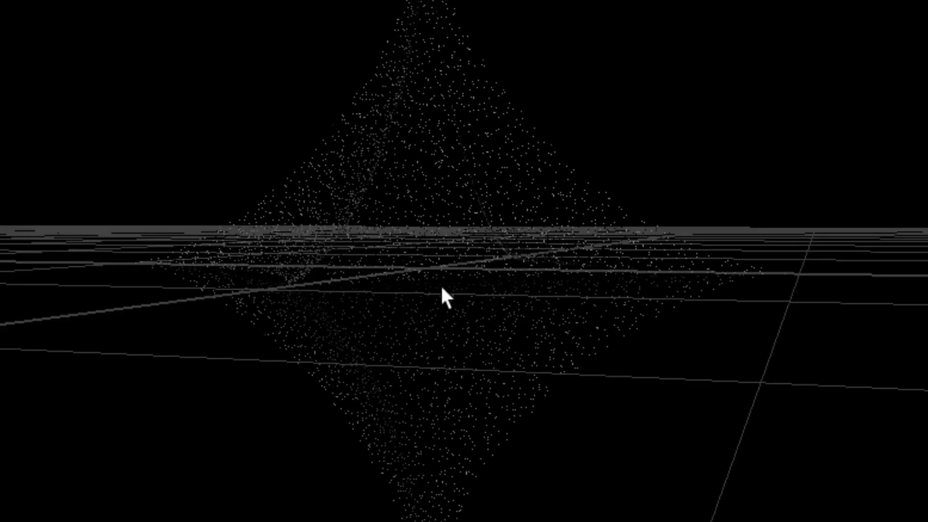
left_click_drag(441, 289, 559, 228, "alt")
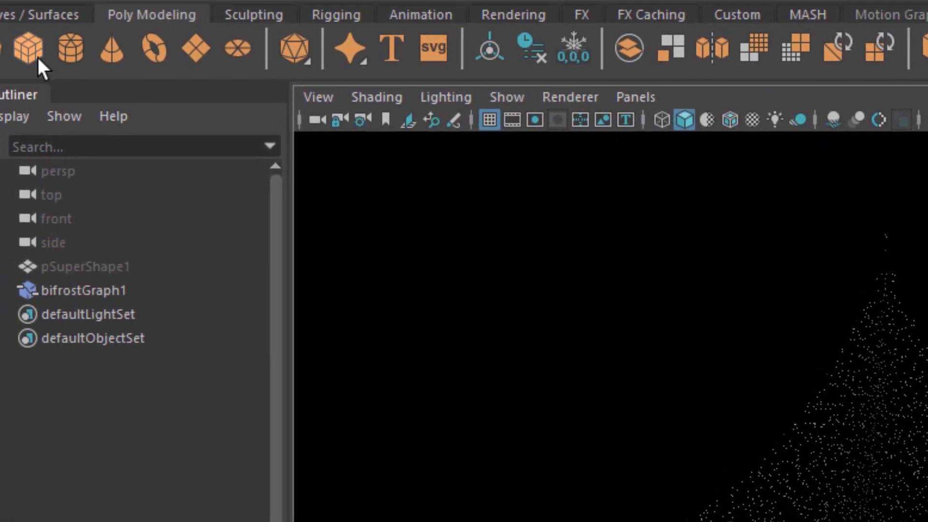
Create a polygon cube at the scene's origin and scale it down uniformly
left_click(33, 52)
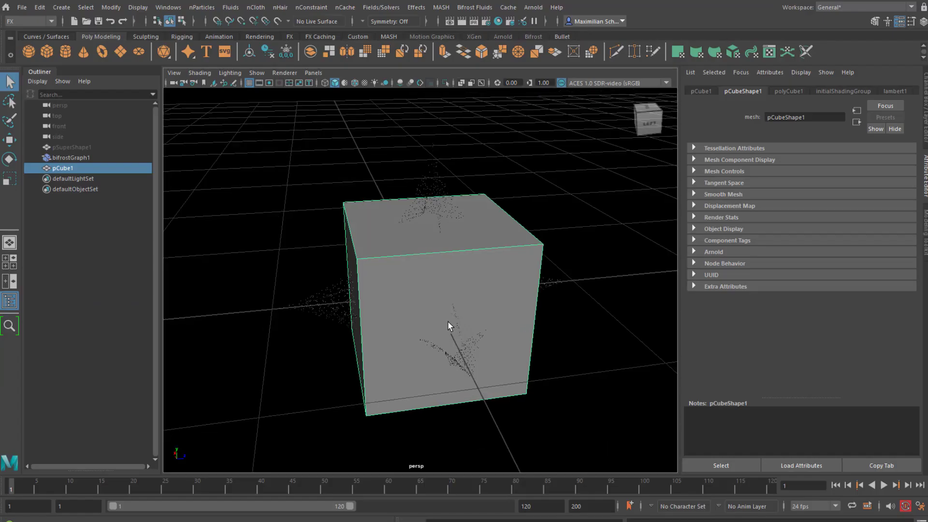
key("r")
left_click_drag(433, 299, 309, 319)
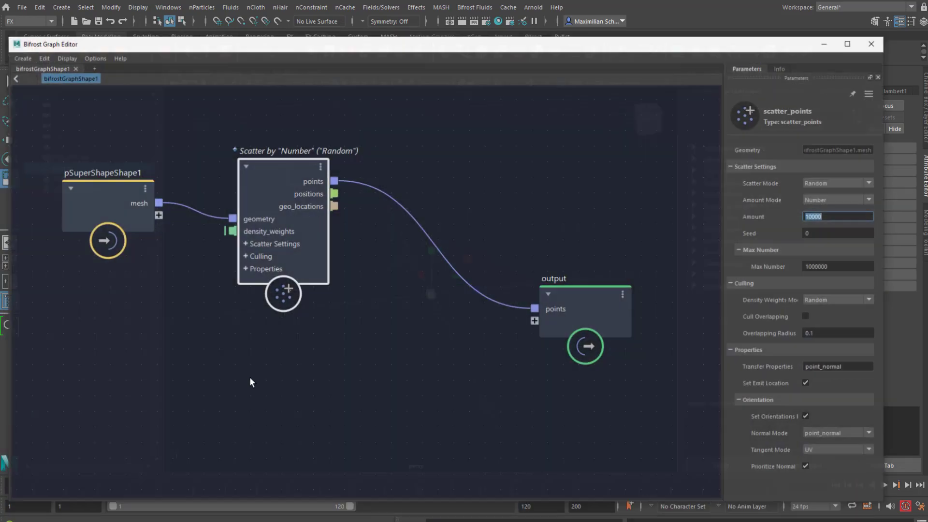
Bring pCube1 into the Bifrost graph as an input and add a set_instance_geometry node
left_click_drag(270, 34, 460, 45)
left_click(11, 179)
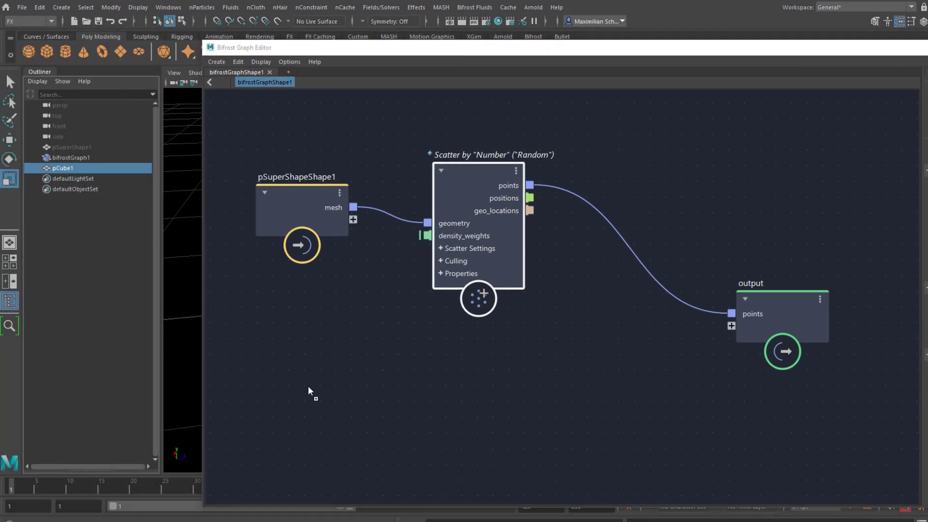
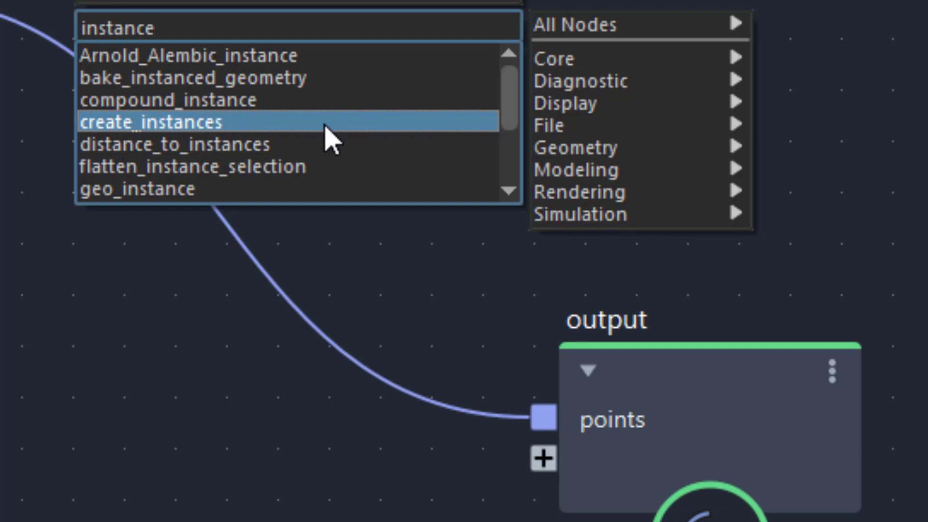
scroll(325, 127, "down", 2)
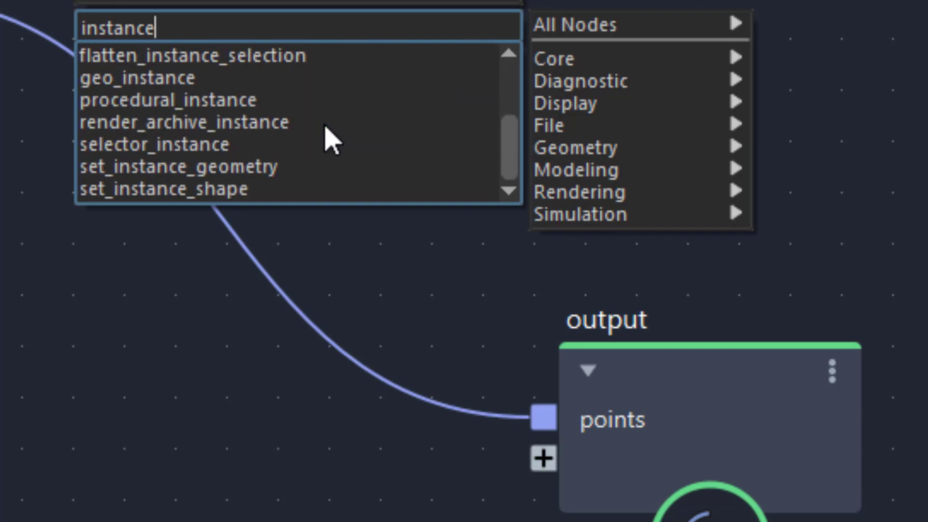
left_click(273, 167)
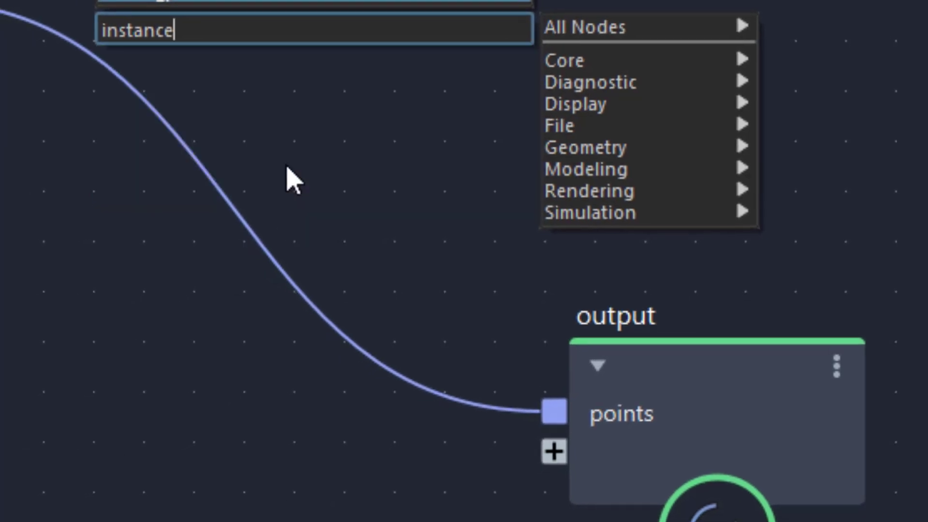
left_click_drag(515, 162, 352, 429)
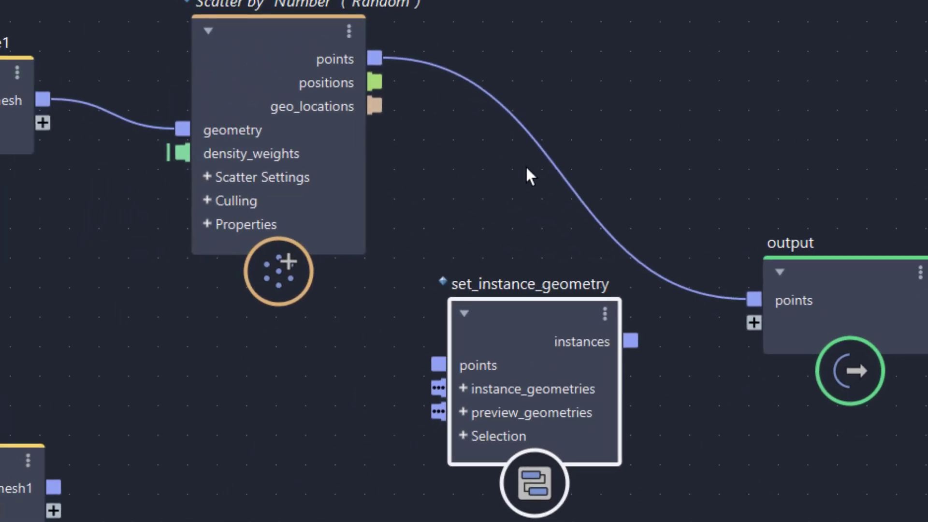
Connect the mesh1 output of pCubeShape1 to the instance_geometries input of set_instance_geometry and space out the nodes
left_click_drag(147, 455, 230, 454)
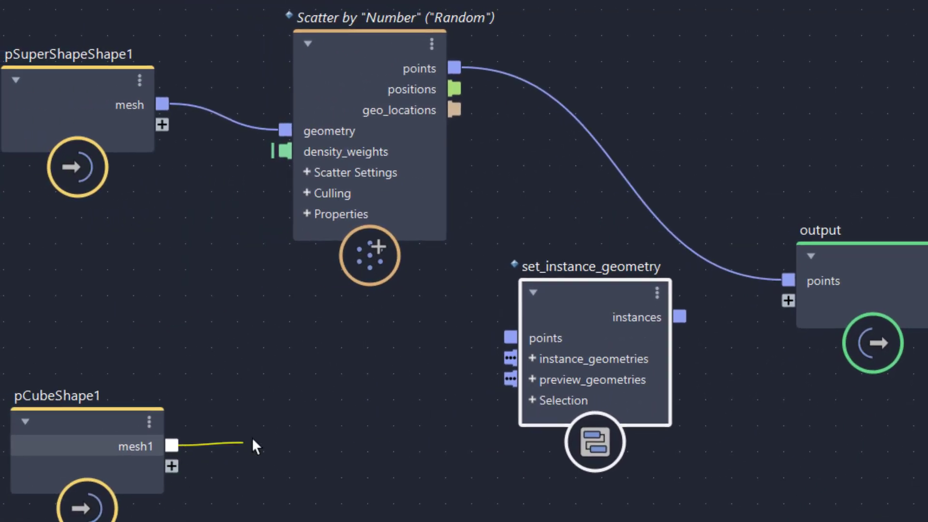
left_click_drag(414, 370, 503, 358)
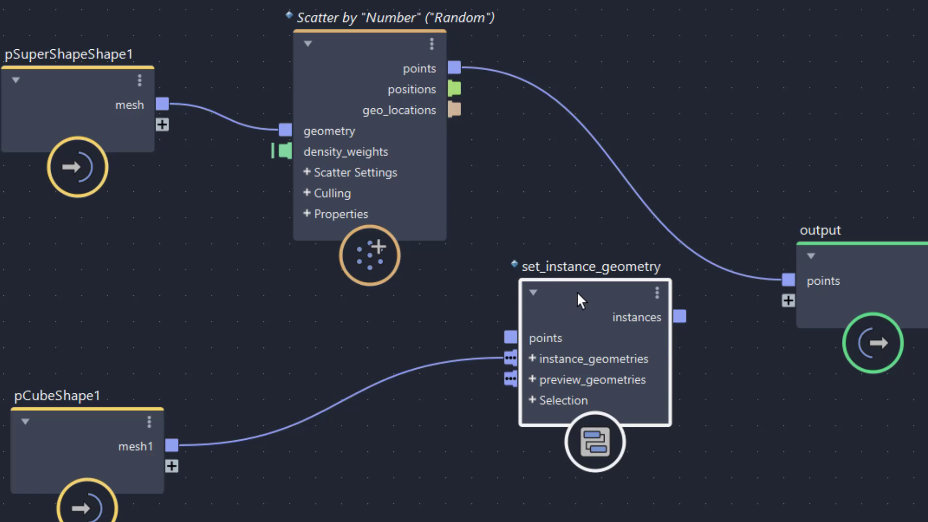
left_click_drag(578, 293, 514, 324)
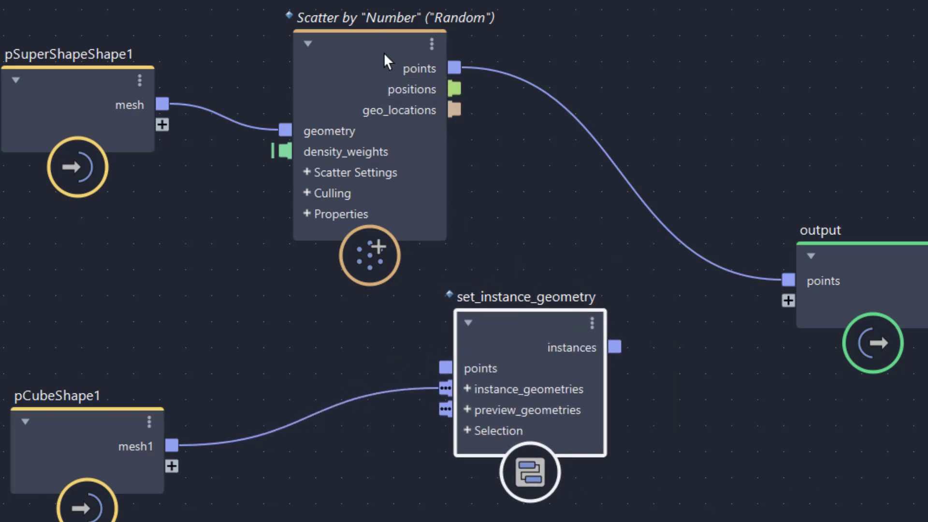
left_click_drag(387, 67, 396, 21)
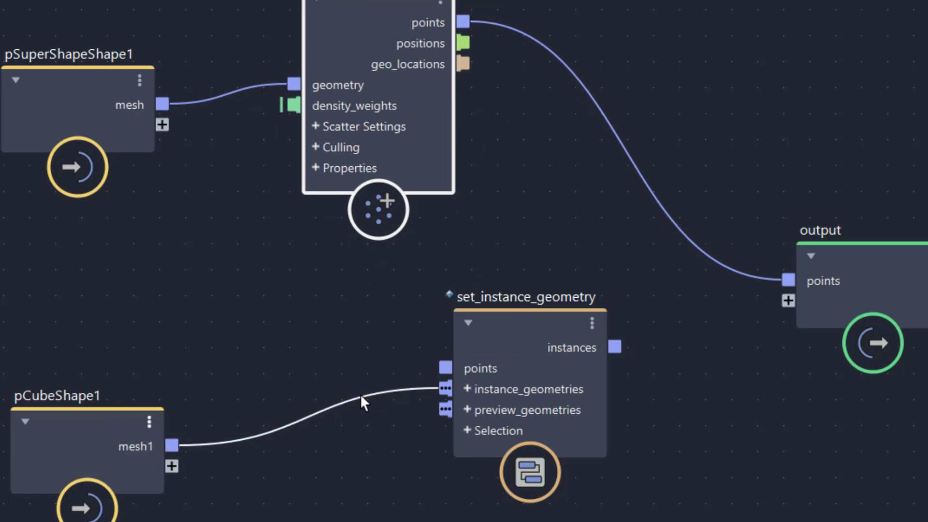
Connect the scatter_points points to the points input of set_instance_geometry and its instances output to the output node
left_click(515, 320)
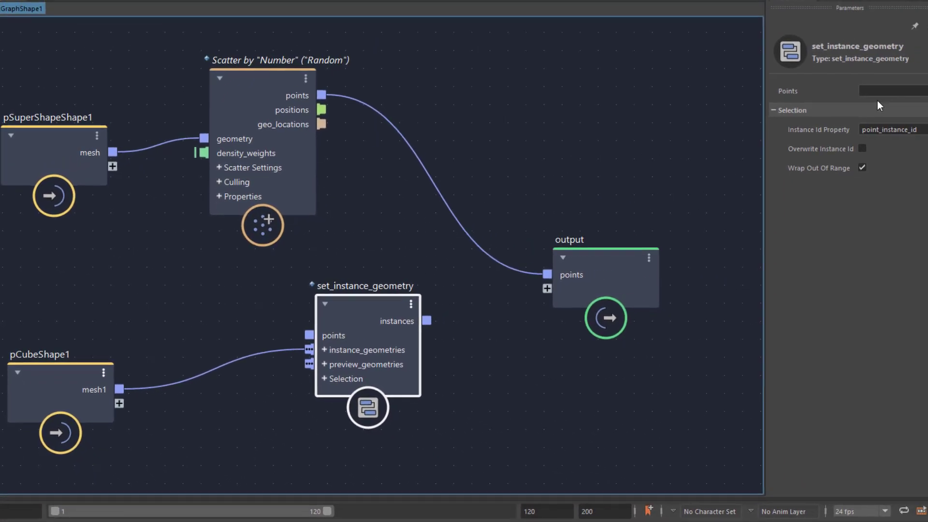
left_click_drag(382, 302, 423, 305)
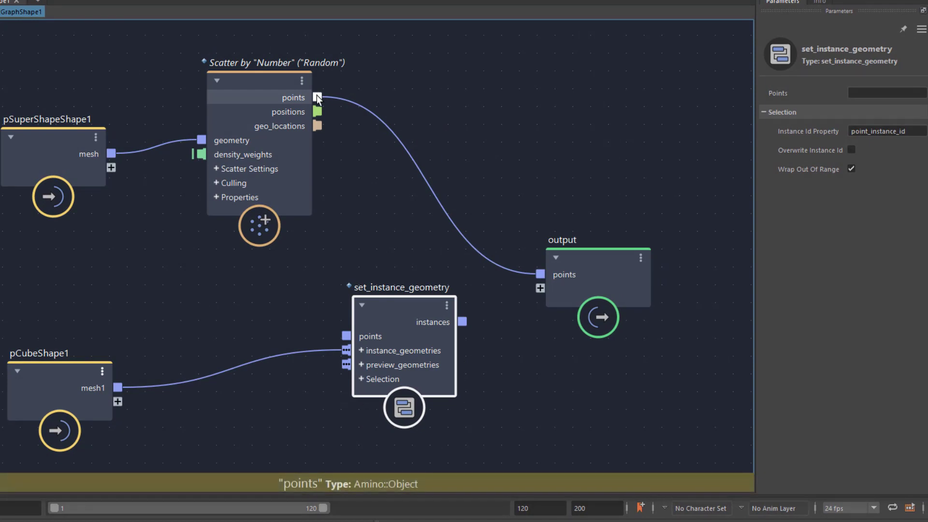
left_click_drag(317, 94, 346, 336)
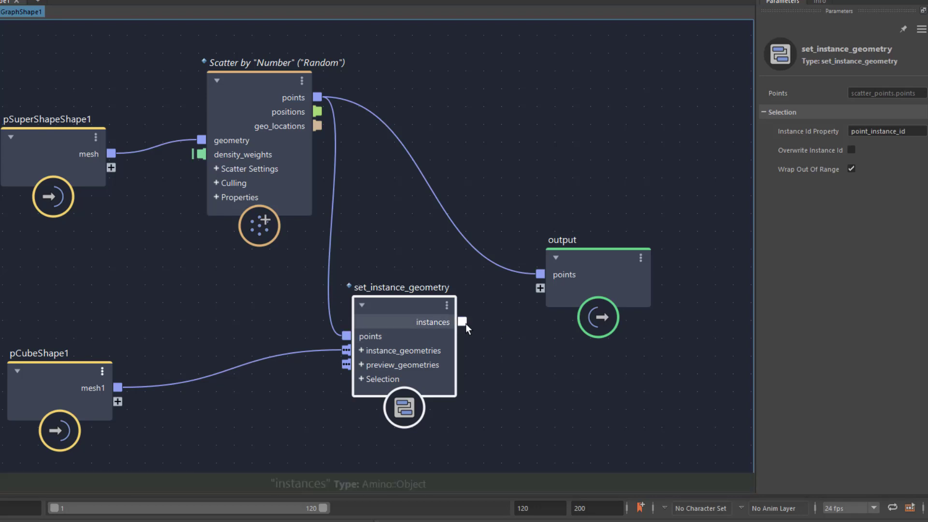
left_click_drag(512, 303, 540, 289)
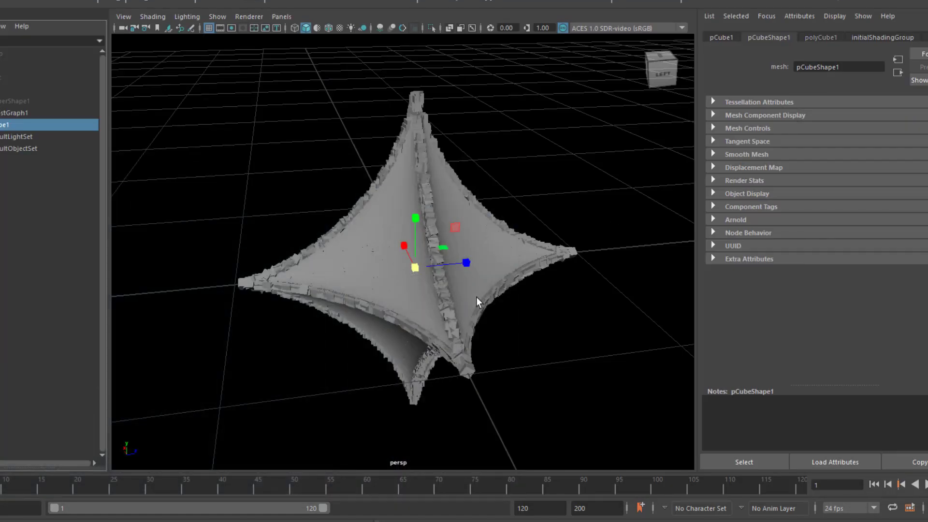
Scale pCube1 down further to shrink the scattered cube instances and inspect them up close in the viewport
mouse_move(477, 297)
left_mouse_down("alt")
mouse_move(509, 306)
mouse_move(593, 285)
mouse_move(476, 308)
left_mouse_up("alt")
scroll(392, 275, "up", 4)
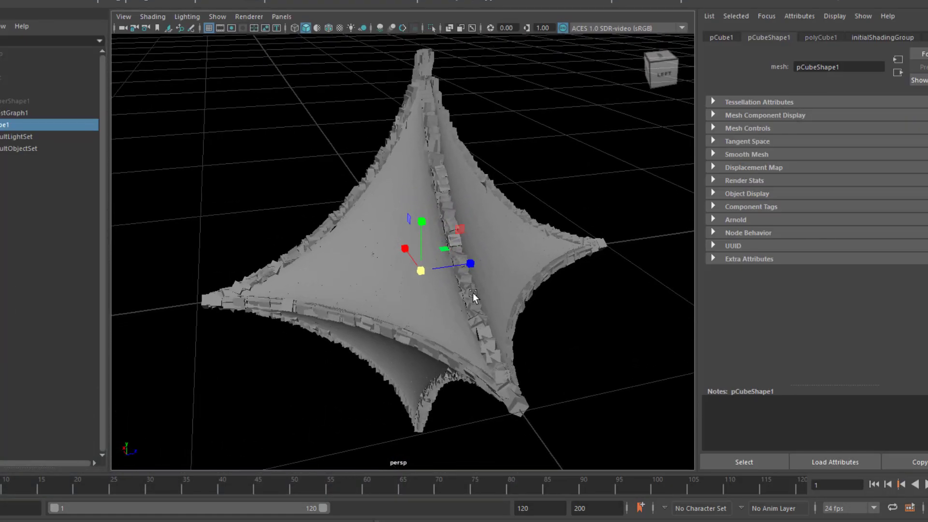
left_click(34, 102)
left_click(2, 123)
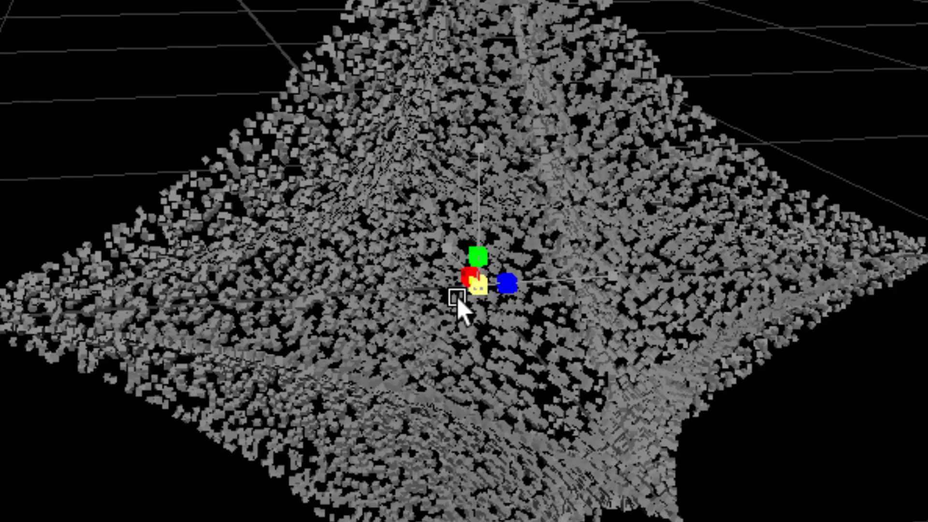
left_click_drag(458, 301, 456, 429, "alt")
right_click_drag(456, 428, 904, 464, "alt")
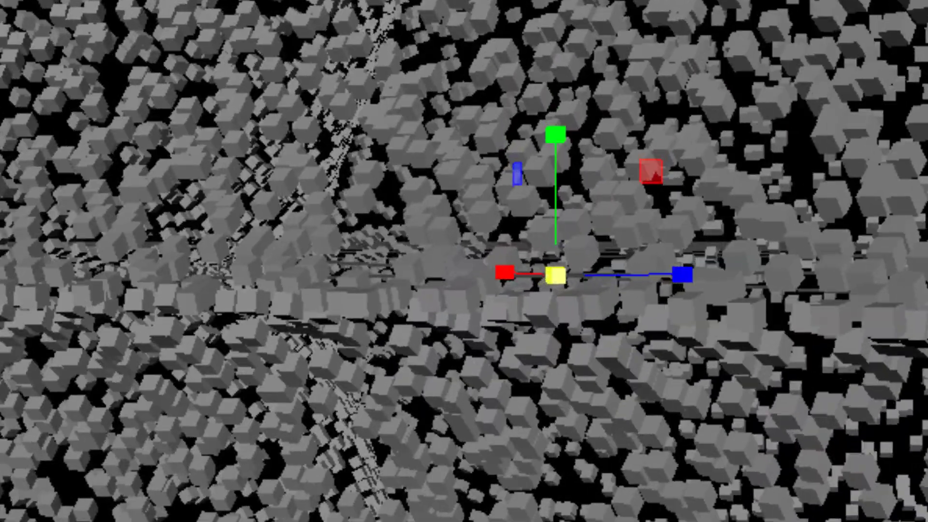
left_click_drag(904, 465, 500, 487, "alt")
right_click_drag(500, 487, 543, 348, "alt")
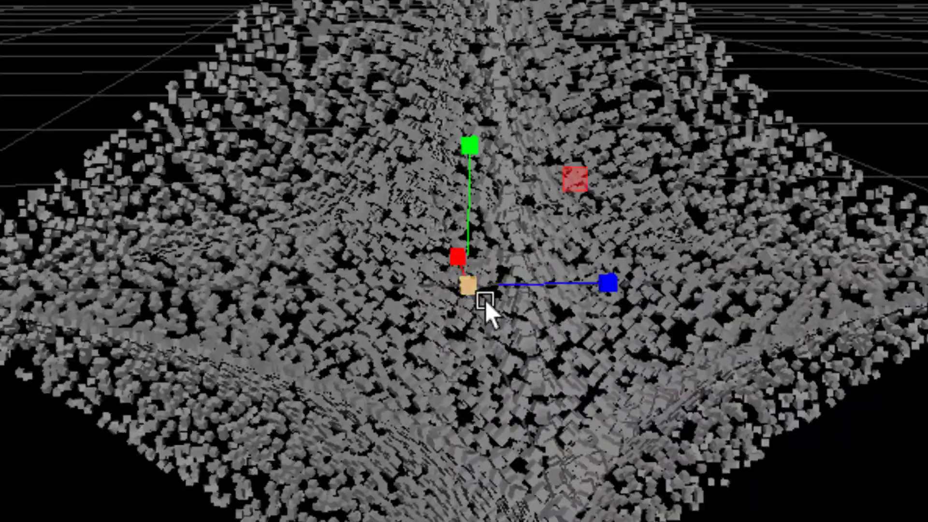
left_click_drag(486, 300, 754, 464)
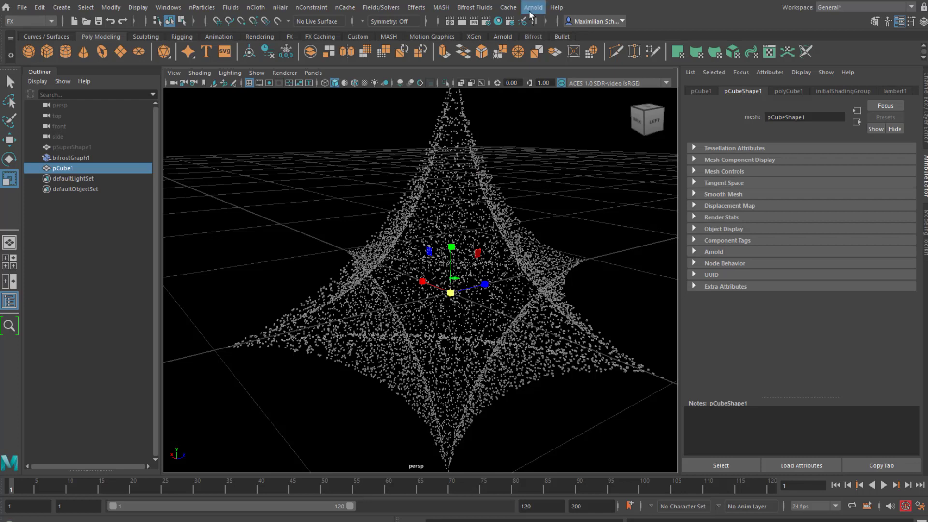
Add an Arnold skydome light, render the scattered cubes in the Arnold RenderView, and close the render window
left_click(532, 10)
mouse_move(590, 61)
left_click(657, 73)
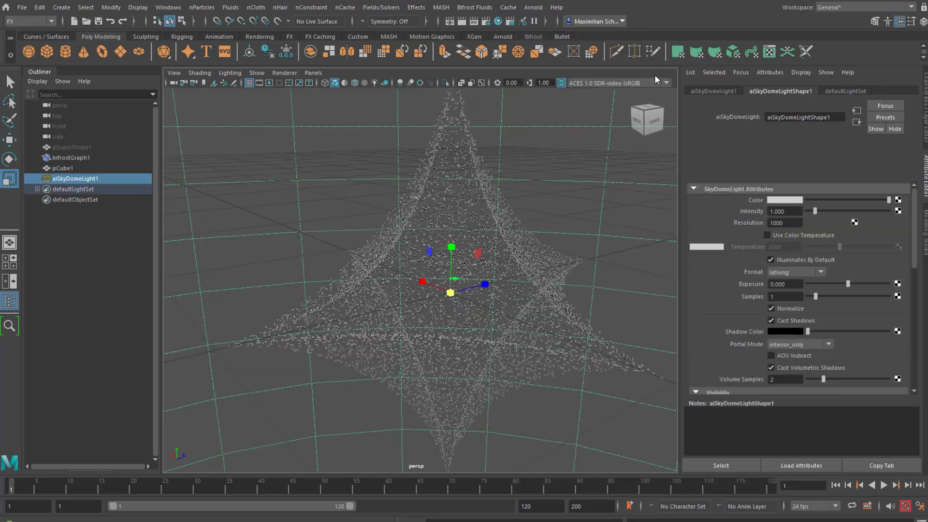
left_click(534, 7)
left_click(546, 29)
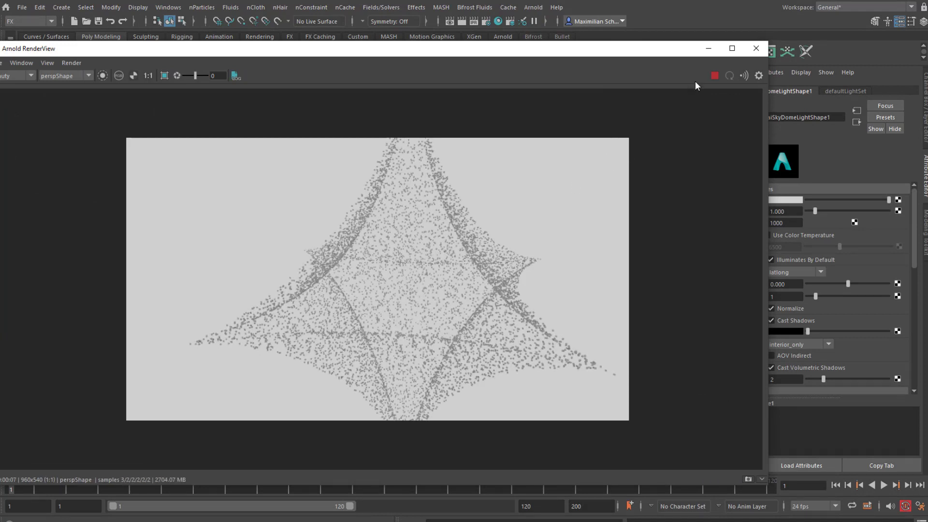
left_click(757, 49)
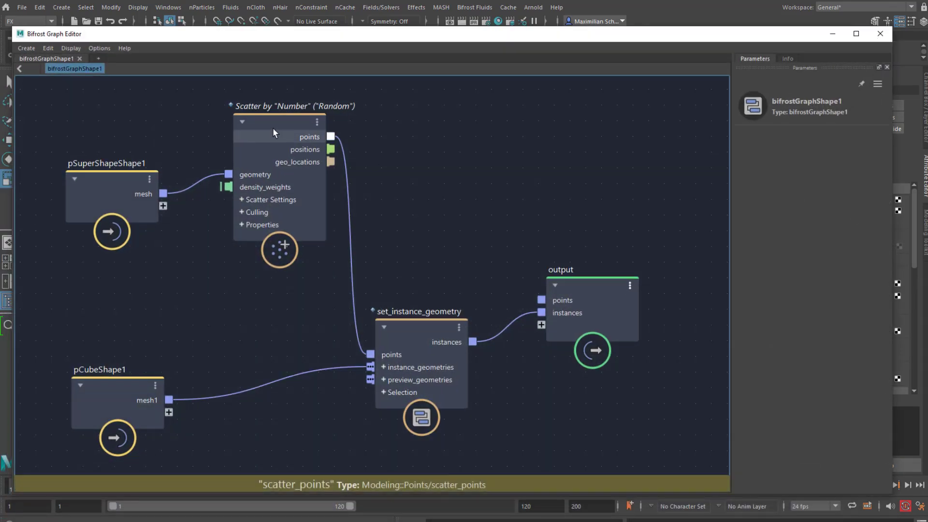
Set the Amount on the scatter_points node to 1000000
left_click(274, 125)
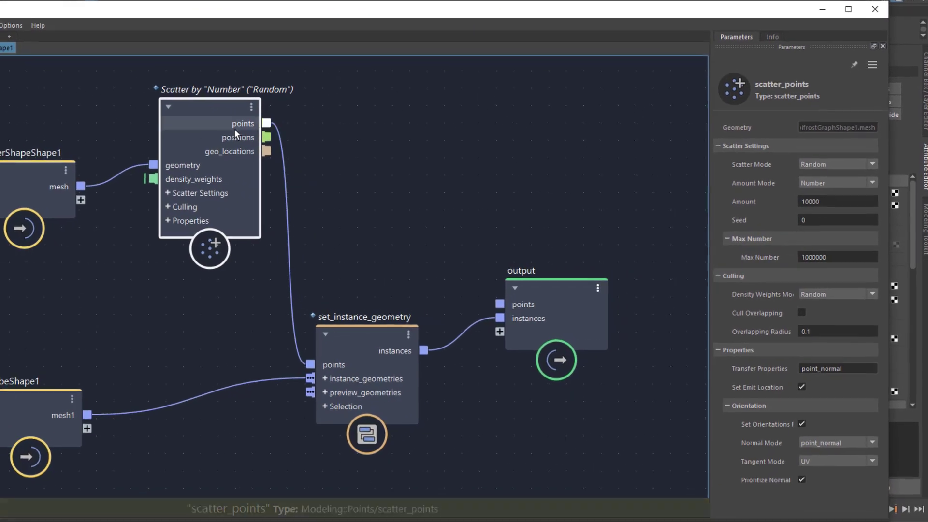
double_click(840, 204)
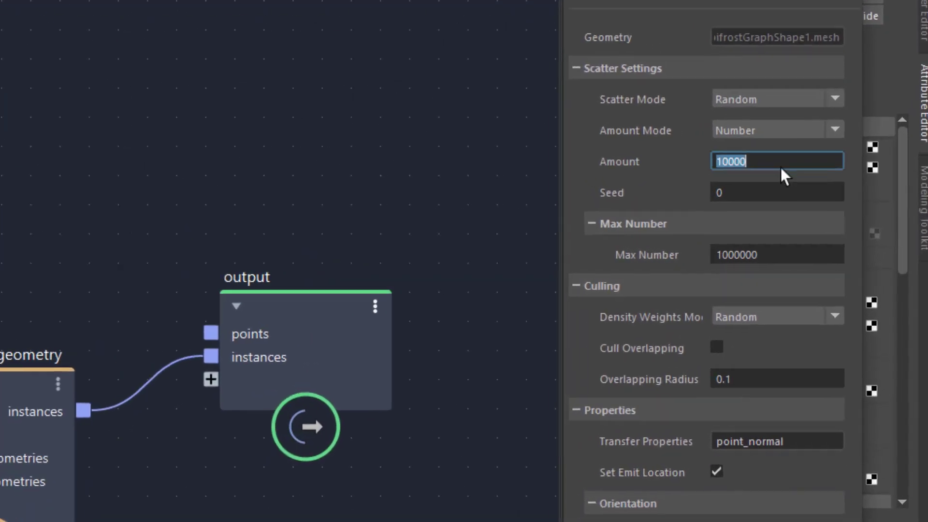
left_click(772, 163)
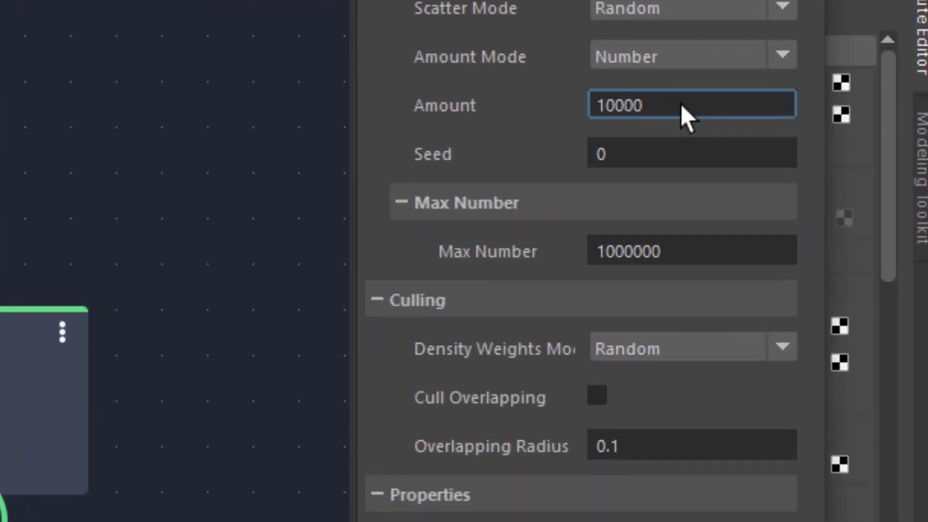
type("00")
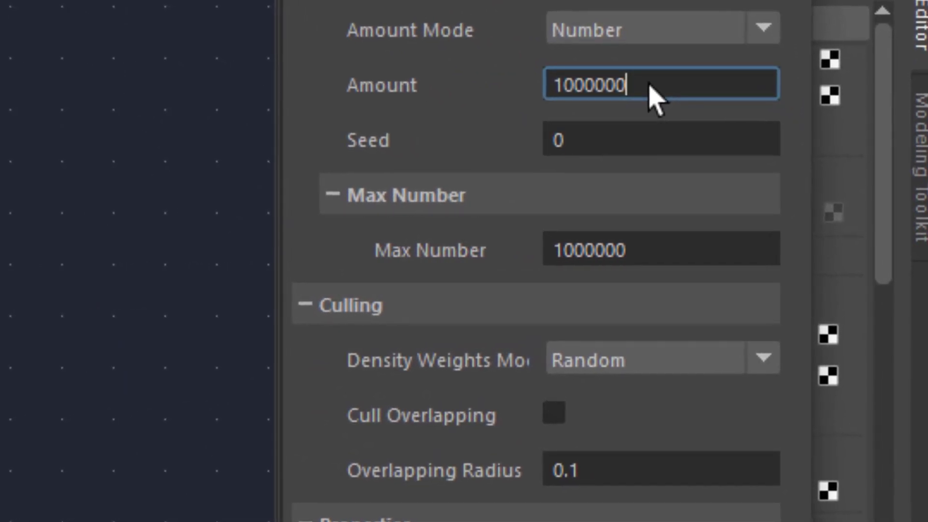
key("Tab")
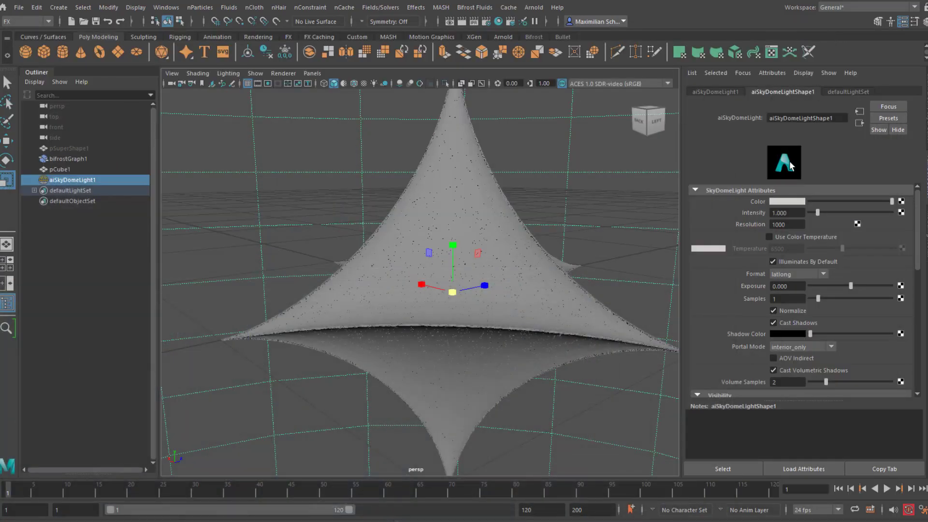
Render the denser cube scatter from a new camera angle in the Arnold RenderView, then minimize the render window
left_click_drag(437, 360, 445, 342, "alt")
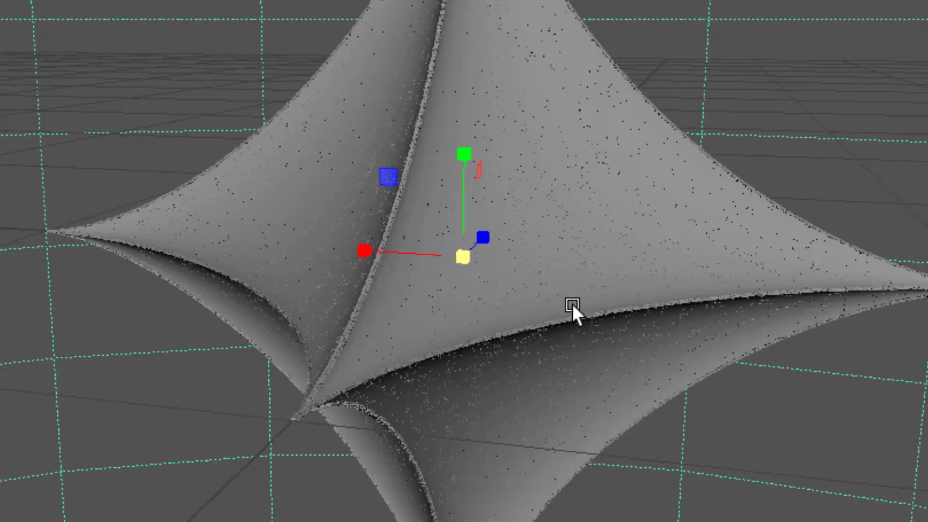
left_click_drag(573, 303, 702, 326, "alt")
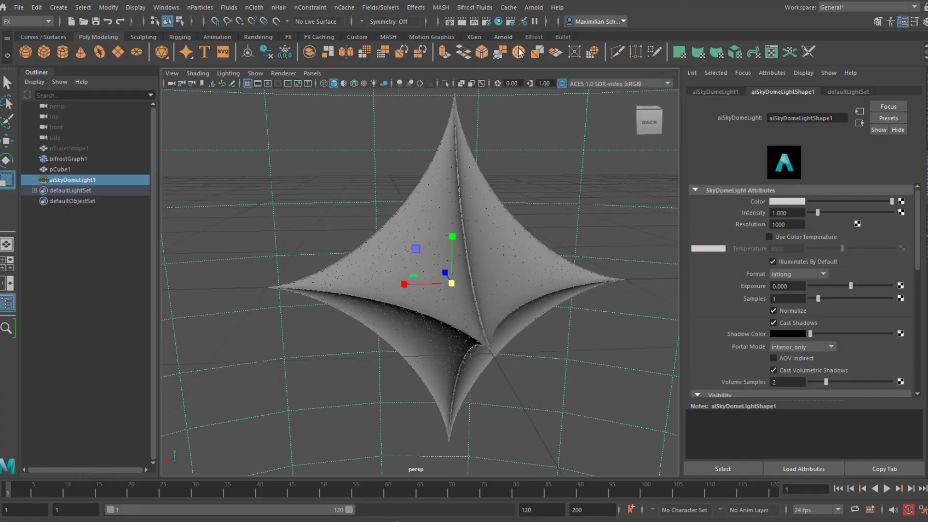
left_click(535, 7)
left_click(549, 29)
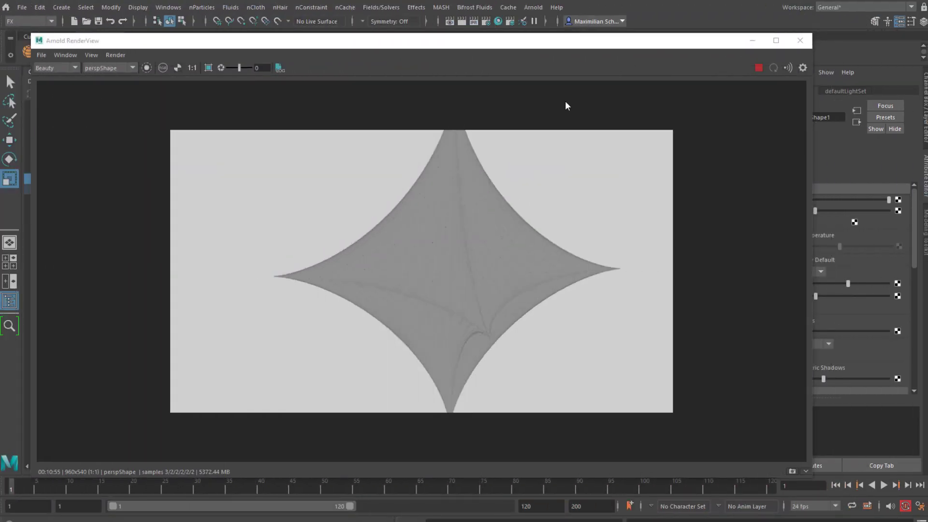
left_click(752, 41)
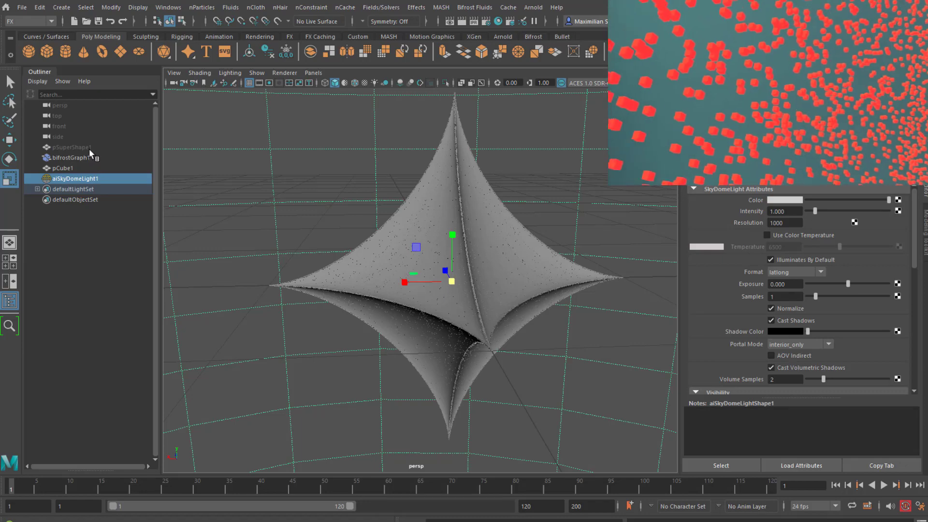
Select pCube1 and review how scatter_points, set_instance_geometry and the output node are connected in the Bifrost graph
left_click(76, 170)
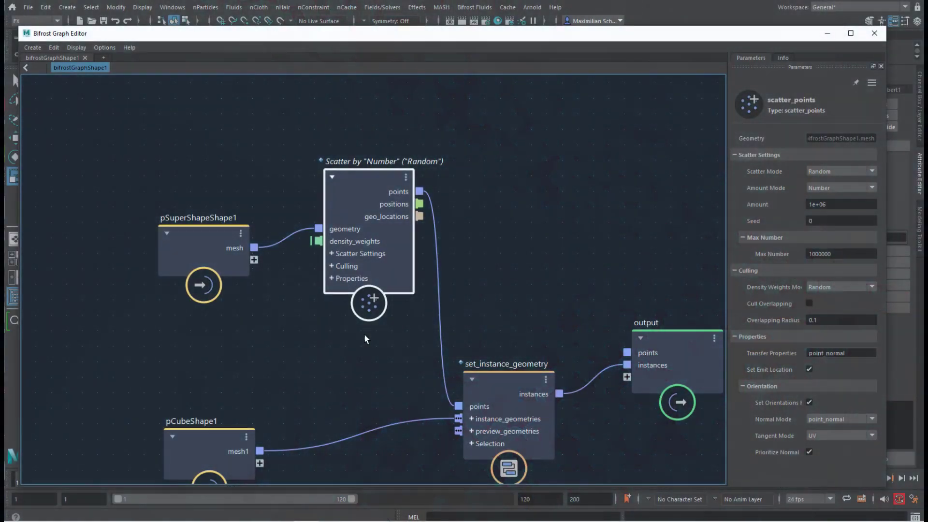
right_click_drag(365, 339, 412, 340, "alt")
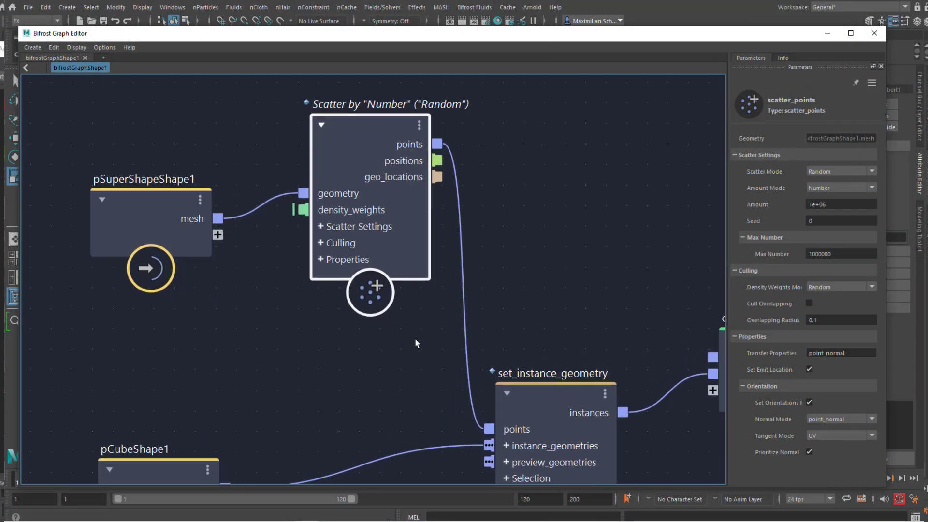
middle_click_drag(414, 342, 428, 409, "alt")
right_click_drag(388, 393, 442, 396, "alt")
middle_click_drag(497, 394, 332, 193, "alt")
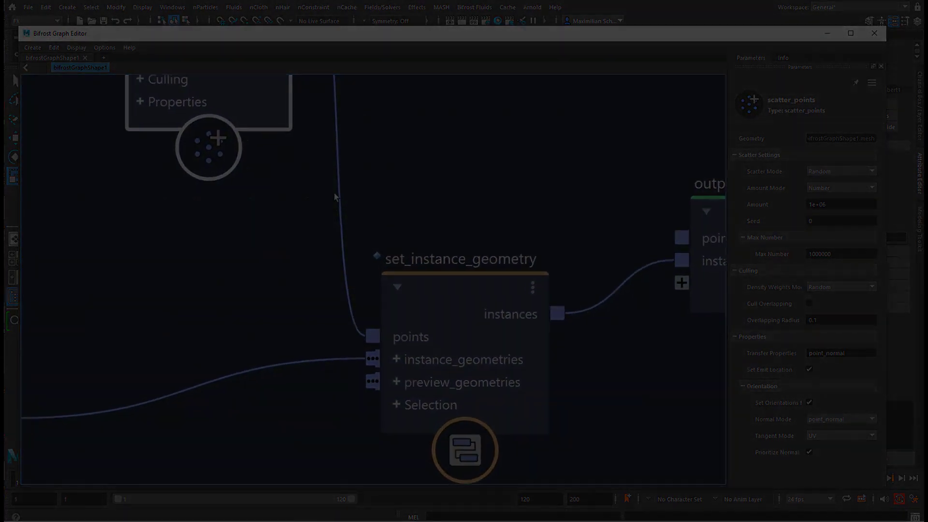